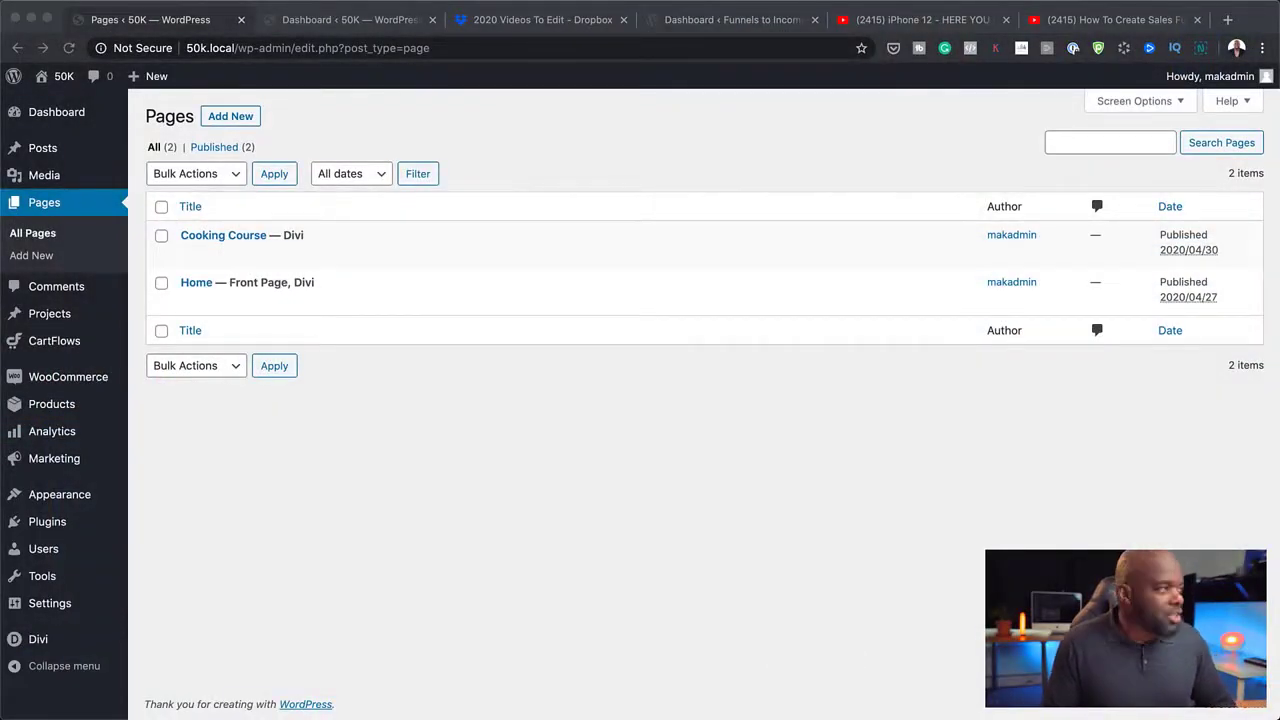
Create a new page titled "Test" and start building it with the Divi Builder
click(236, 118)
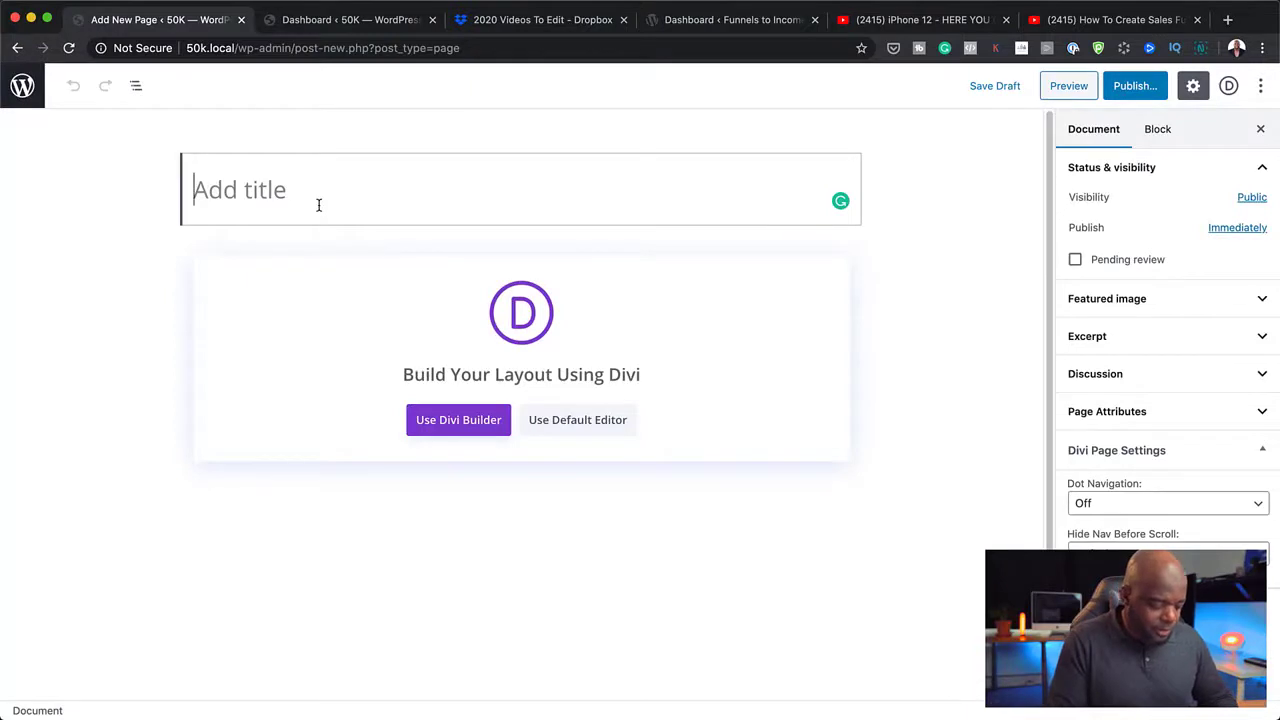
text(Test)
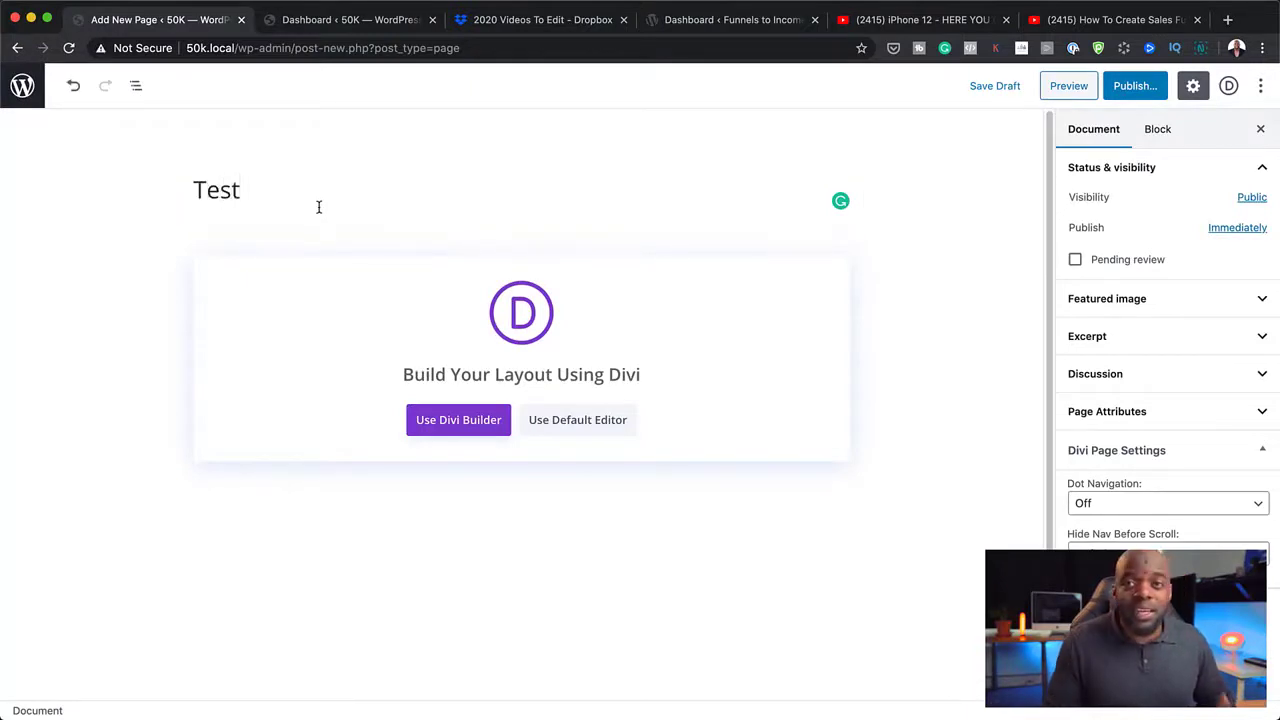
click(491, 429)
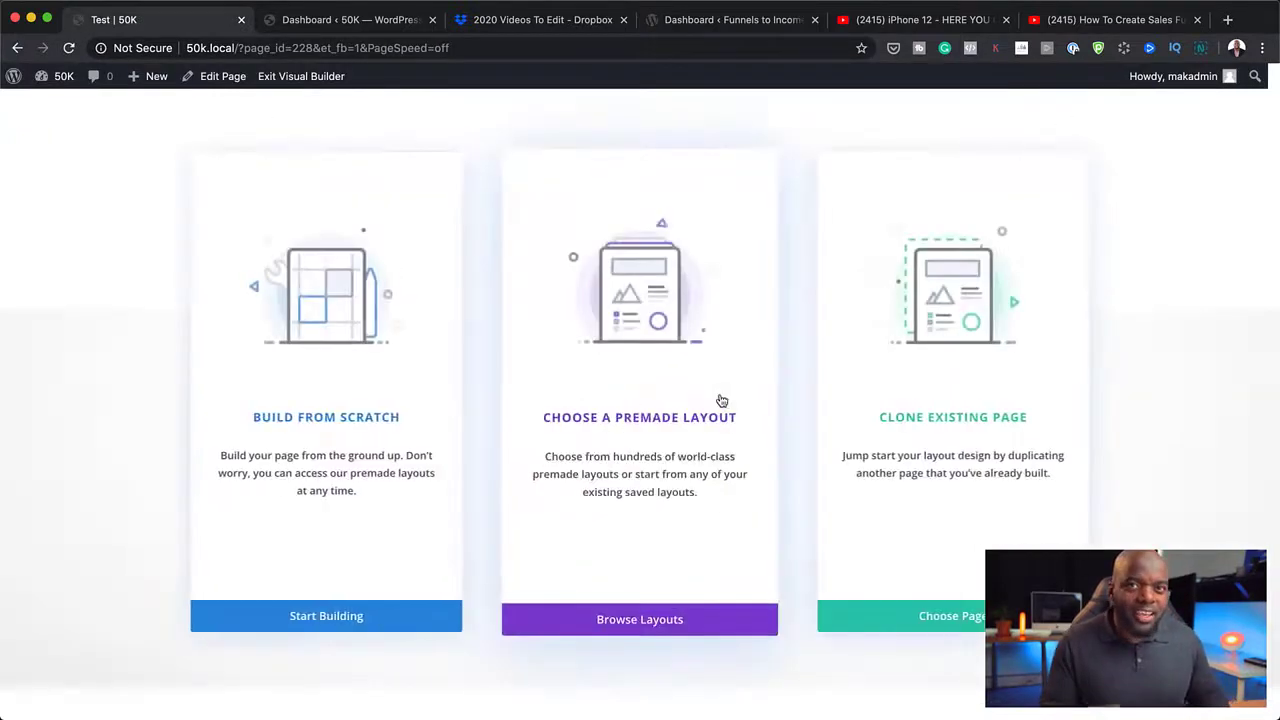
Load the premade Agency Landing Page layout from the Agency layout pack onto the page
click(646, 420)
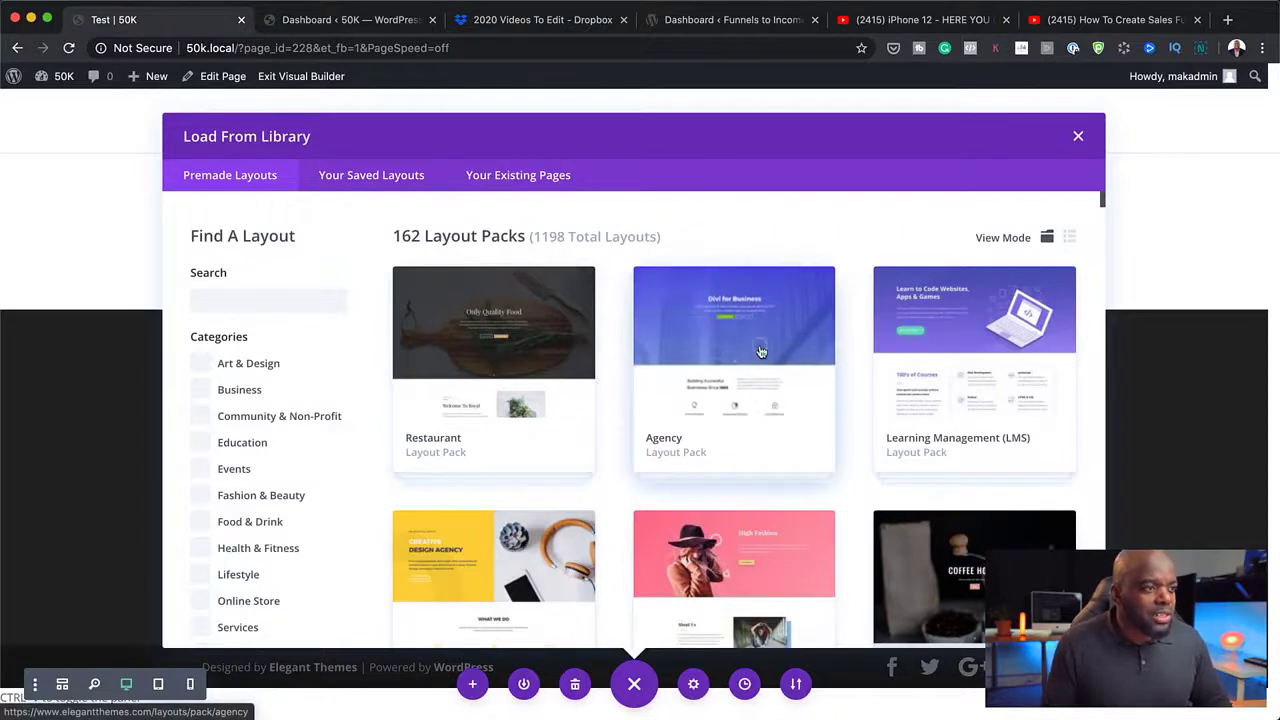
click(736, 366)
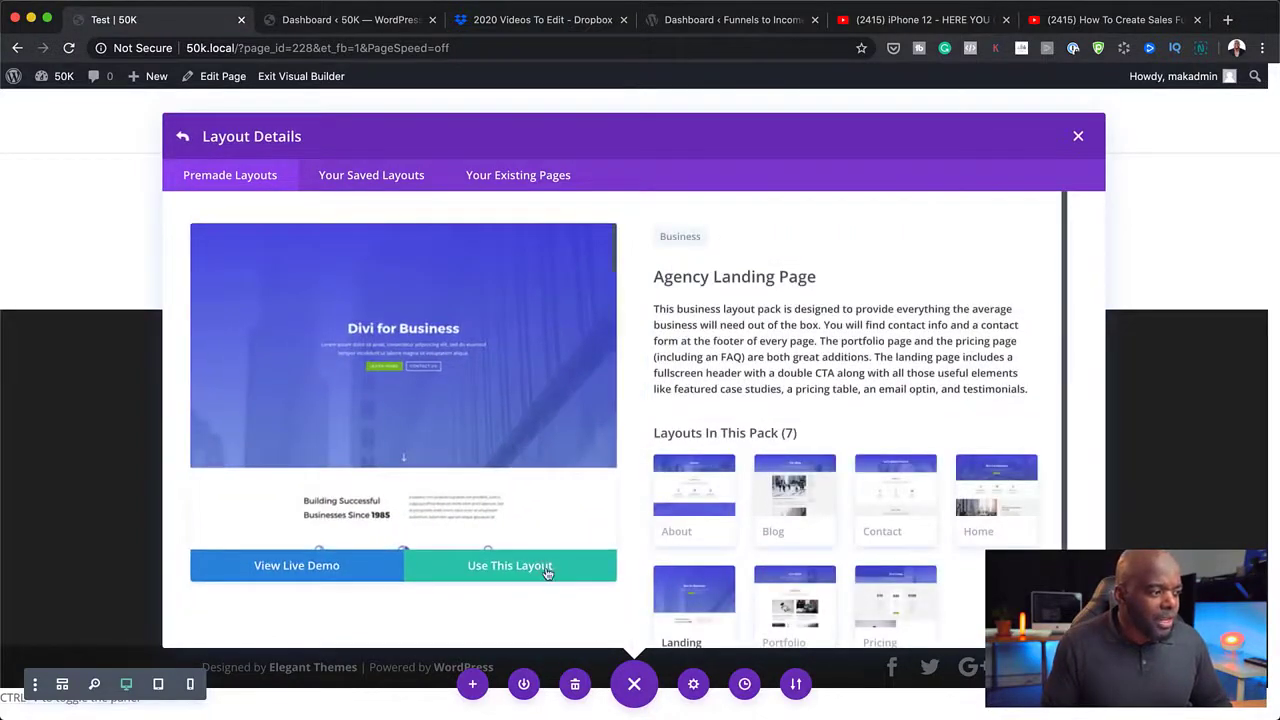
click(547, 569)
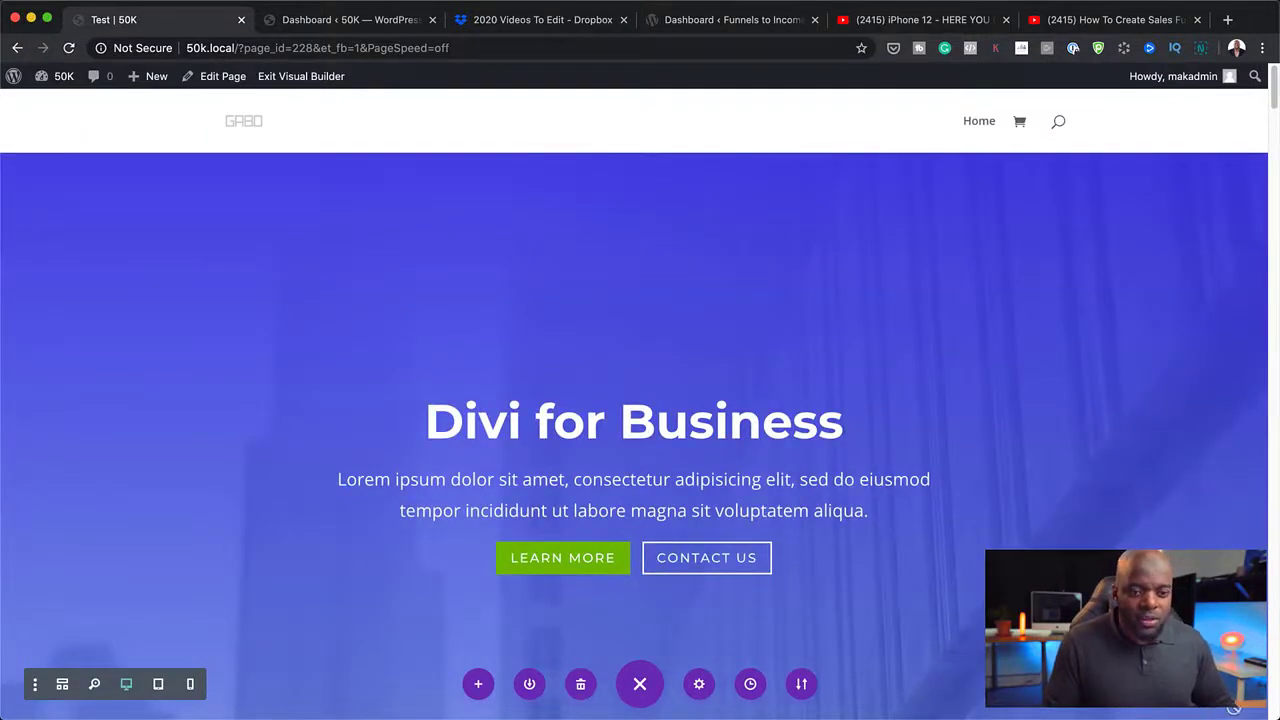
Examine the list of all store products in the site's WordPress dashboard
click(326, 22)
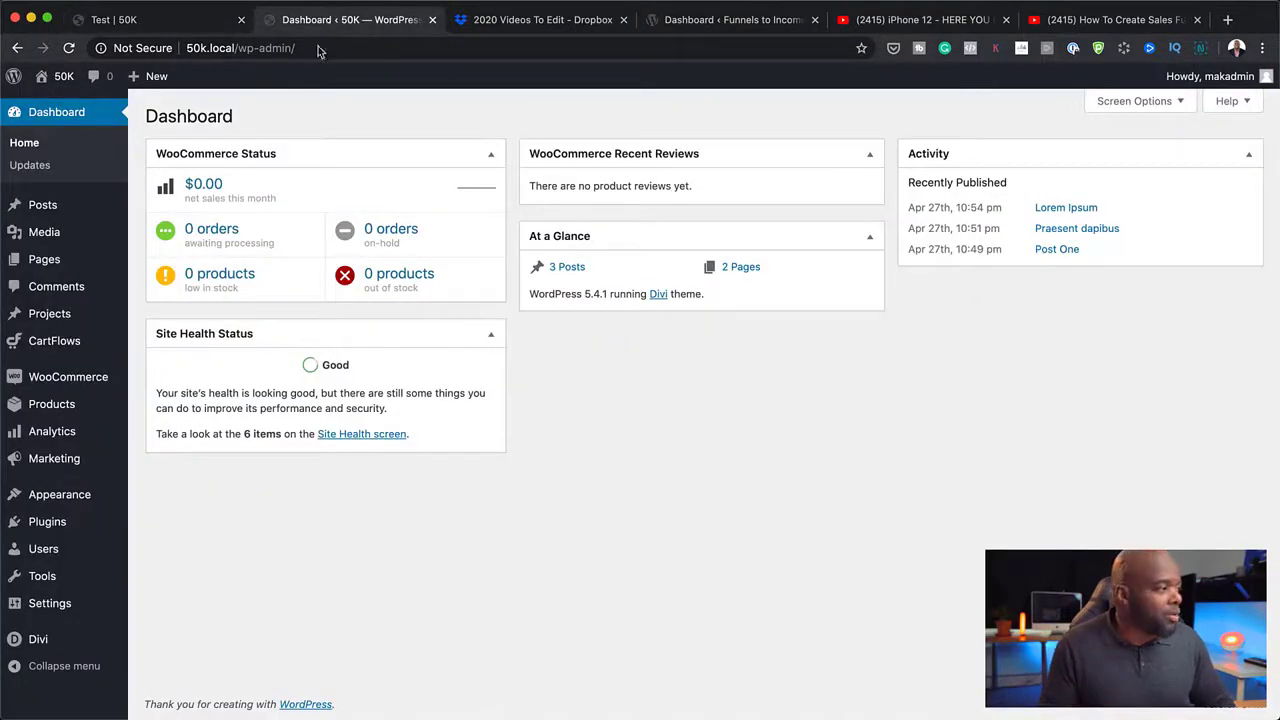
mouse_move(52, 410)
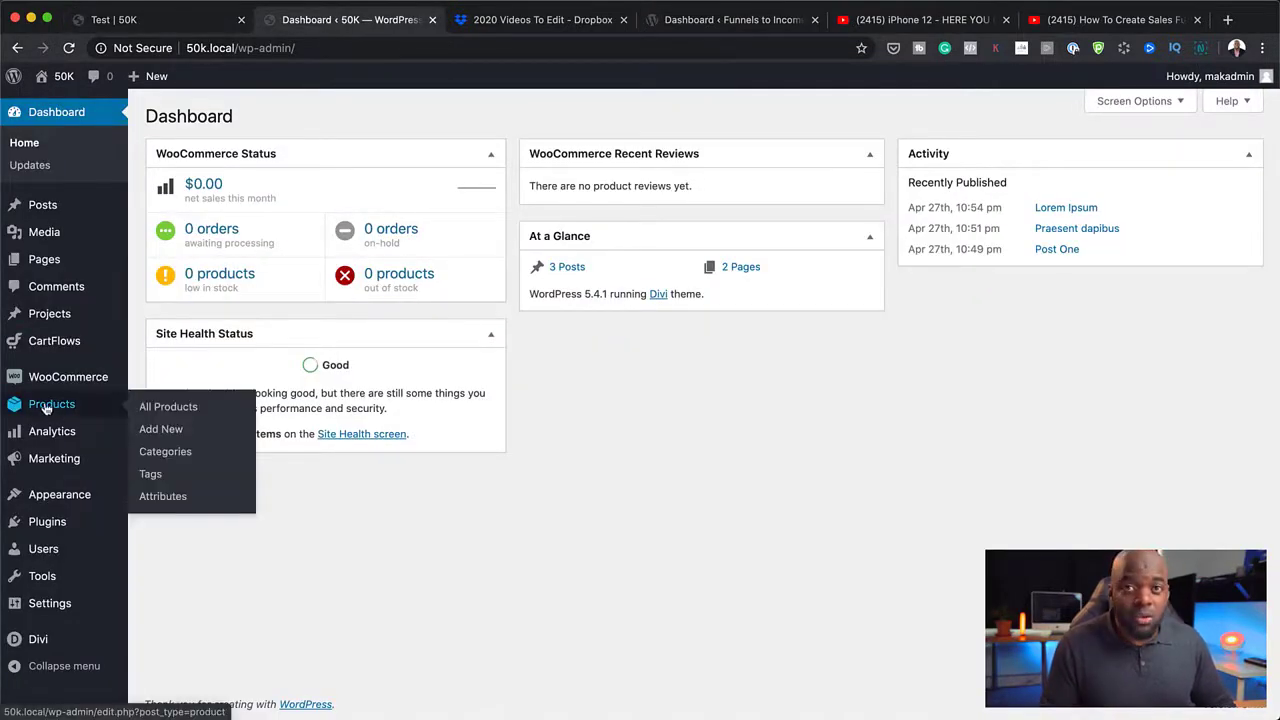
click(181, 413)
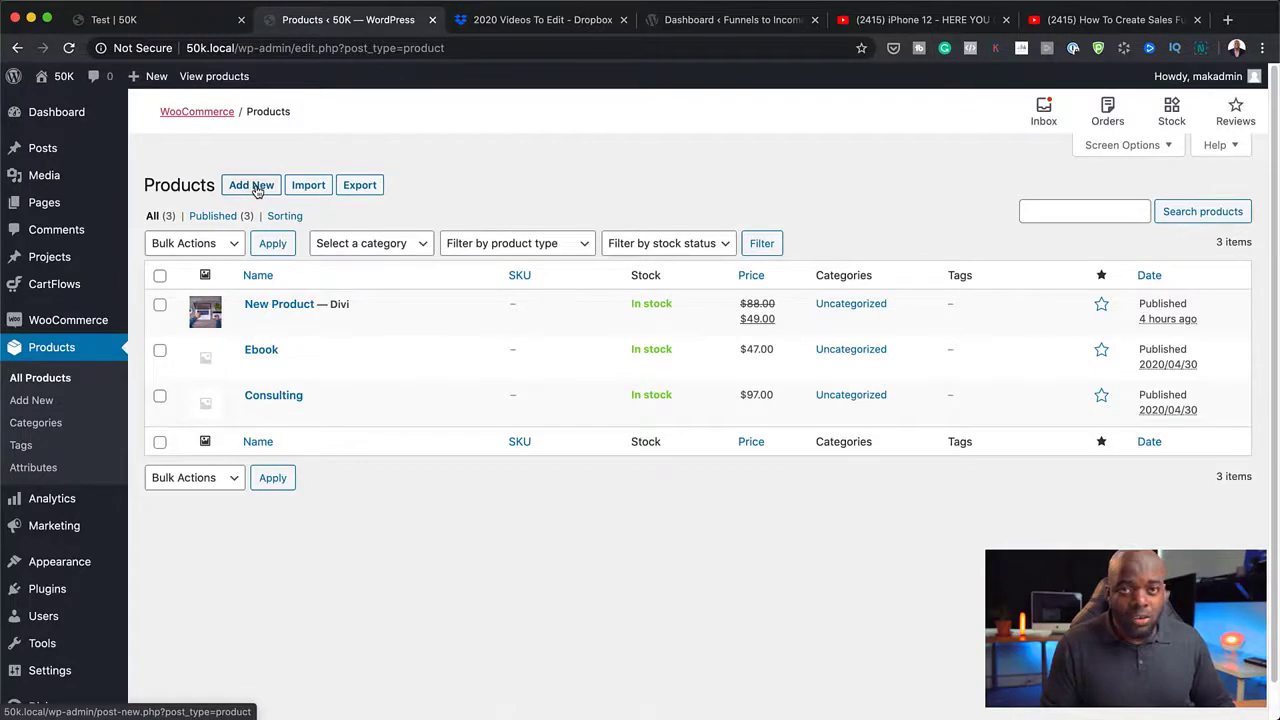
Return to the Test page and delete the "The Right Choice" section beneath the Signature Process video
click(180, 22)
scroll(737, 500, down, 10)
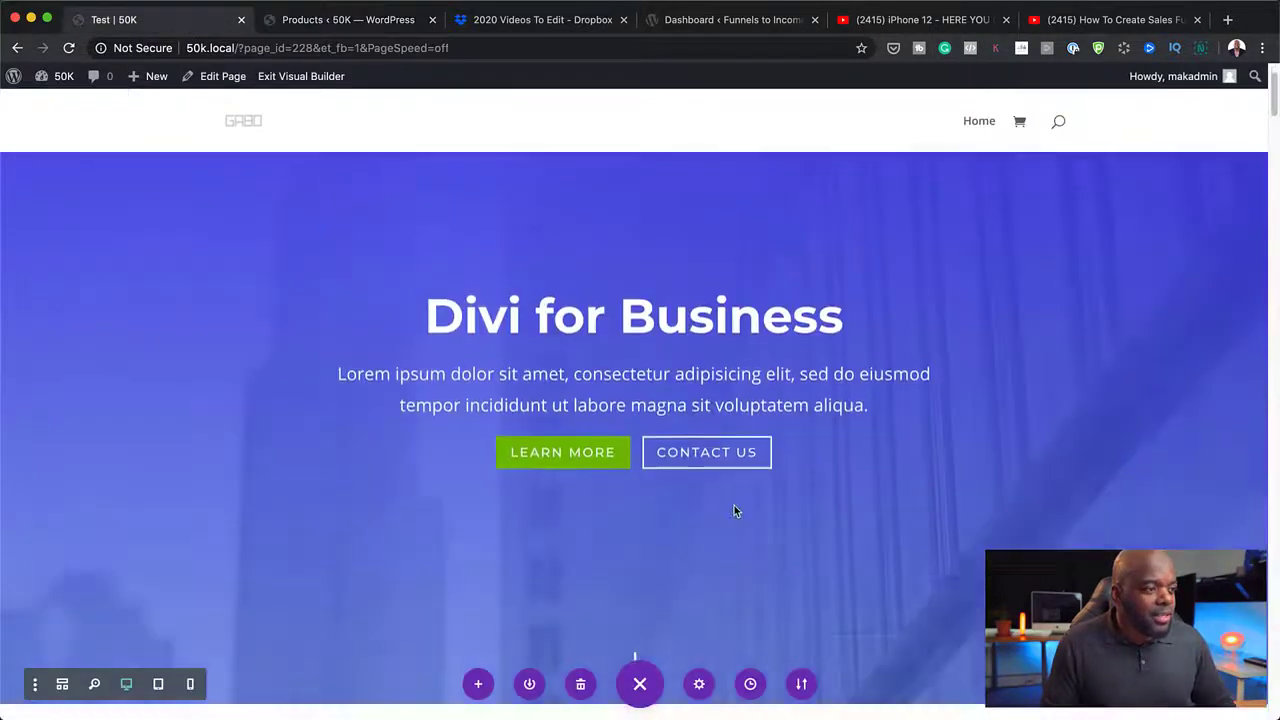
scroll(734, 506, down, 8)
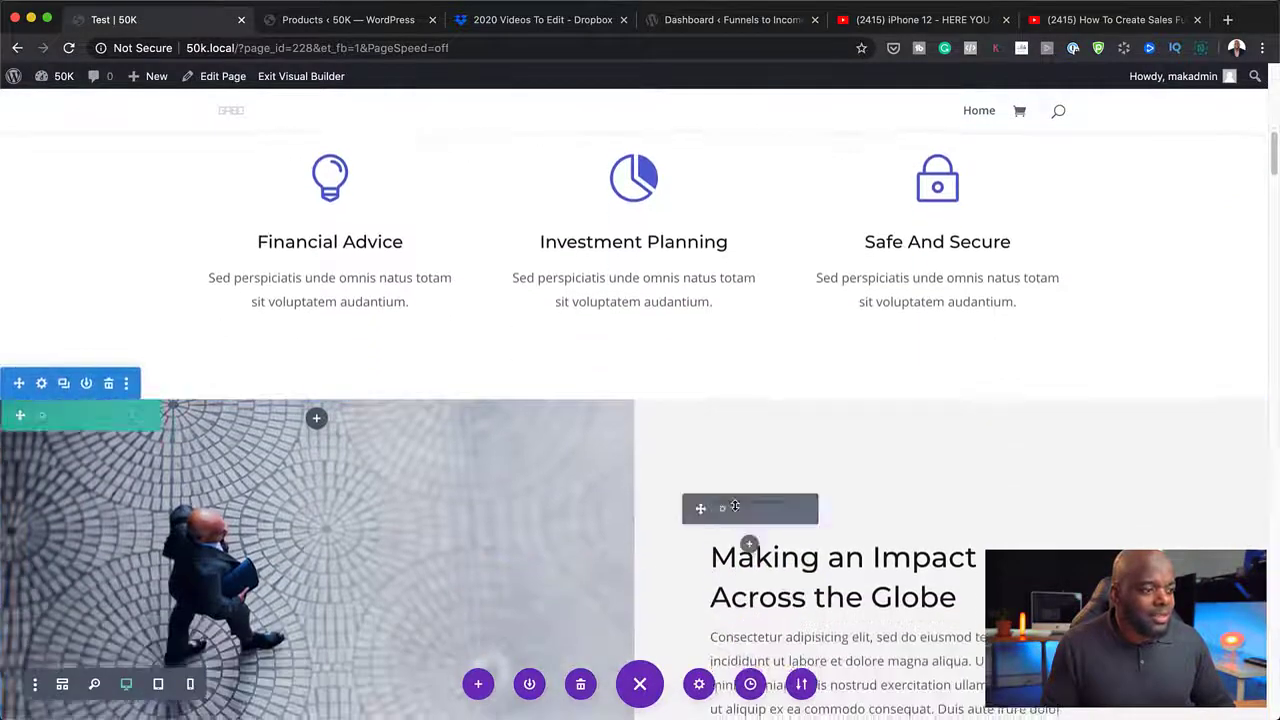
scroll(735, 506, down, 5)
scroll(735, 506, down, 3)
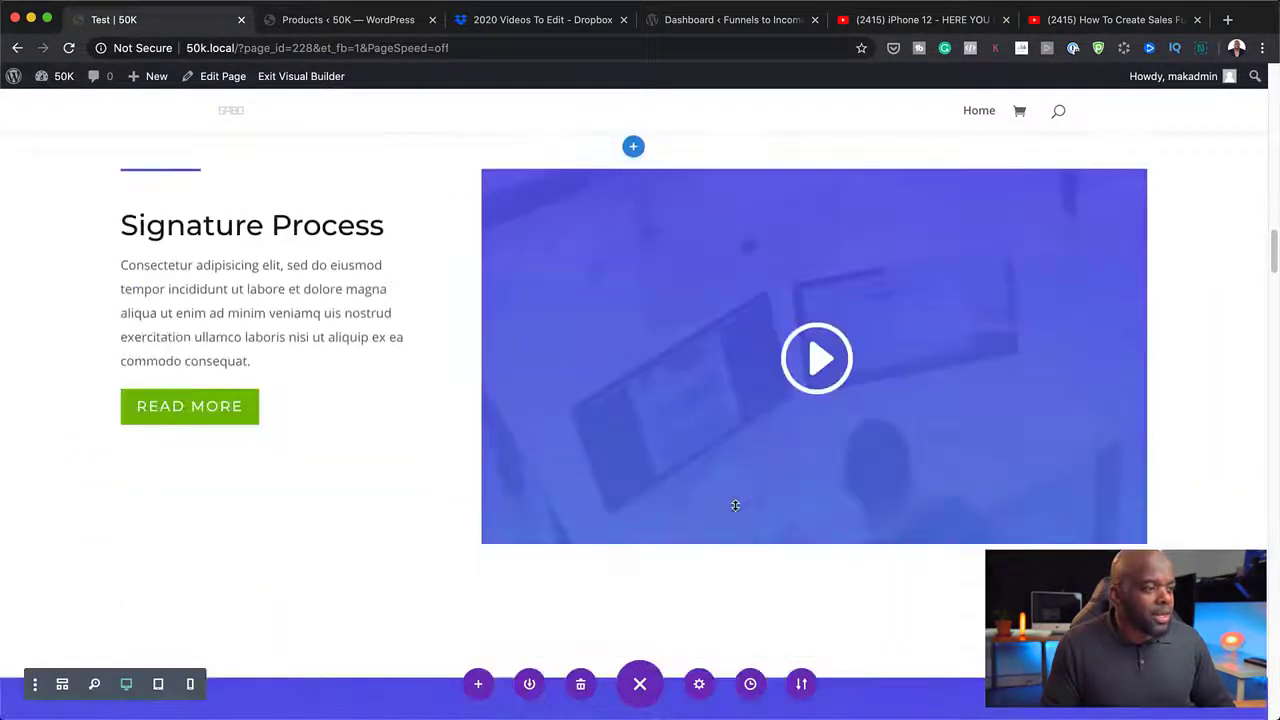
scroll(480, 490, down, 8)
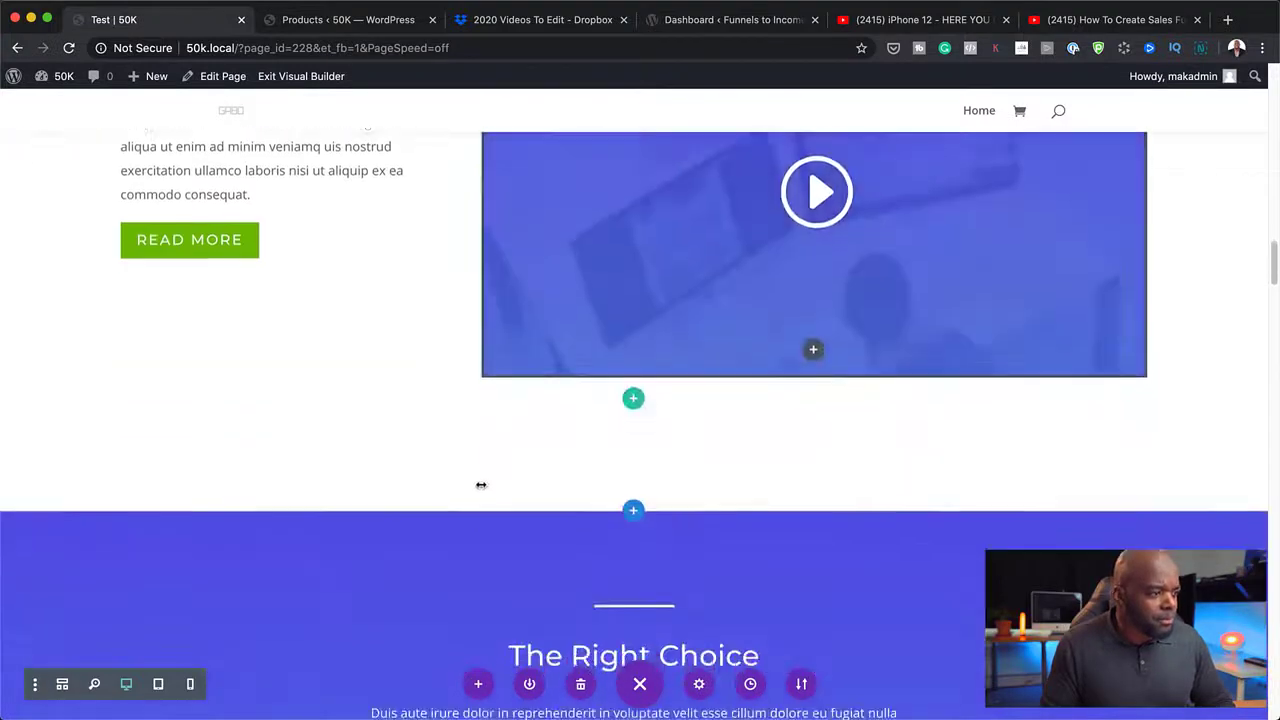
scroll(591, 481, up, 6)
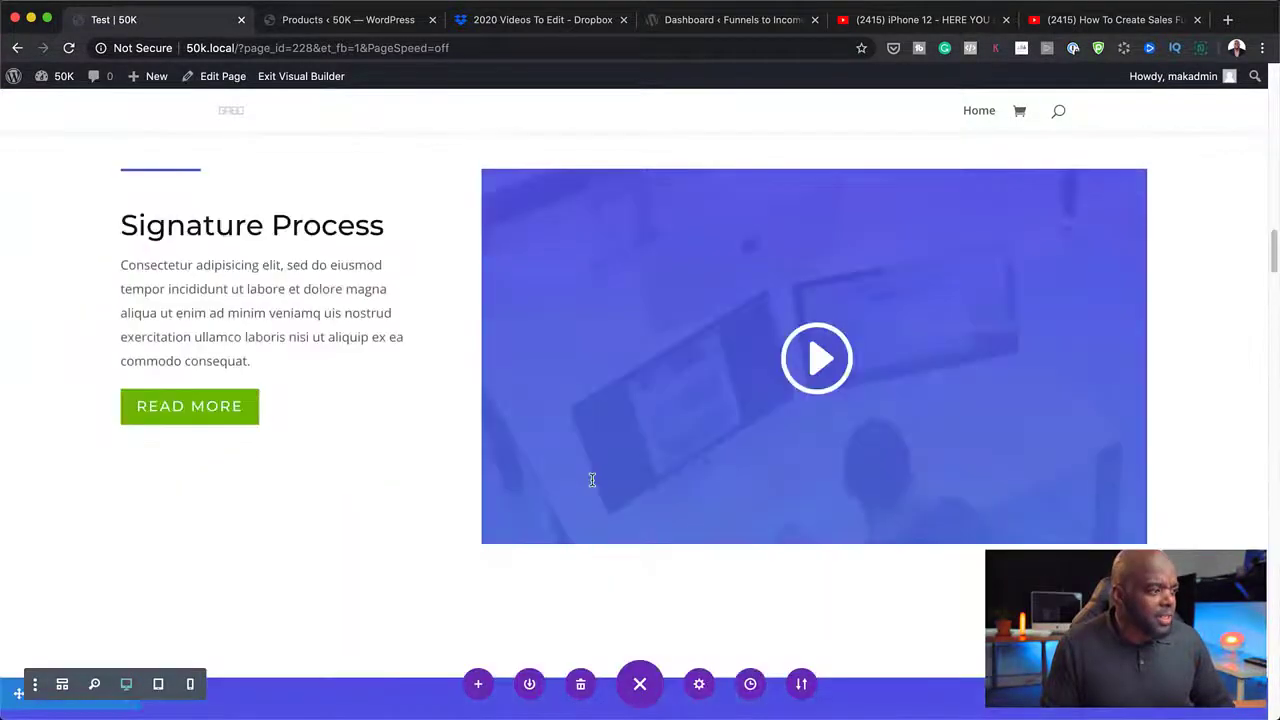
scroll(591, 486, down, 2)
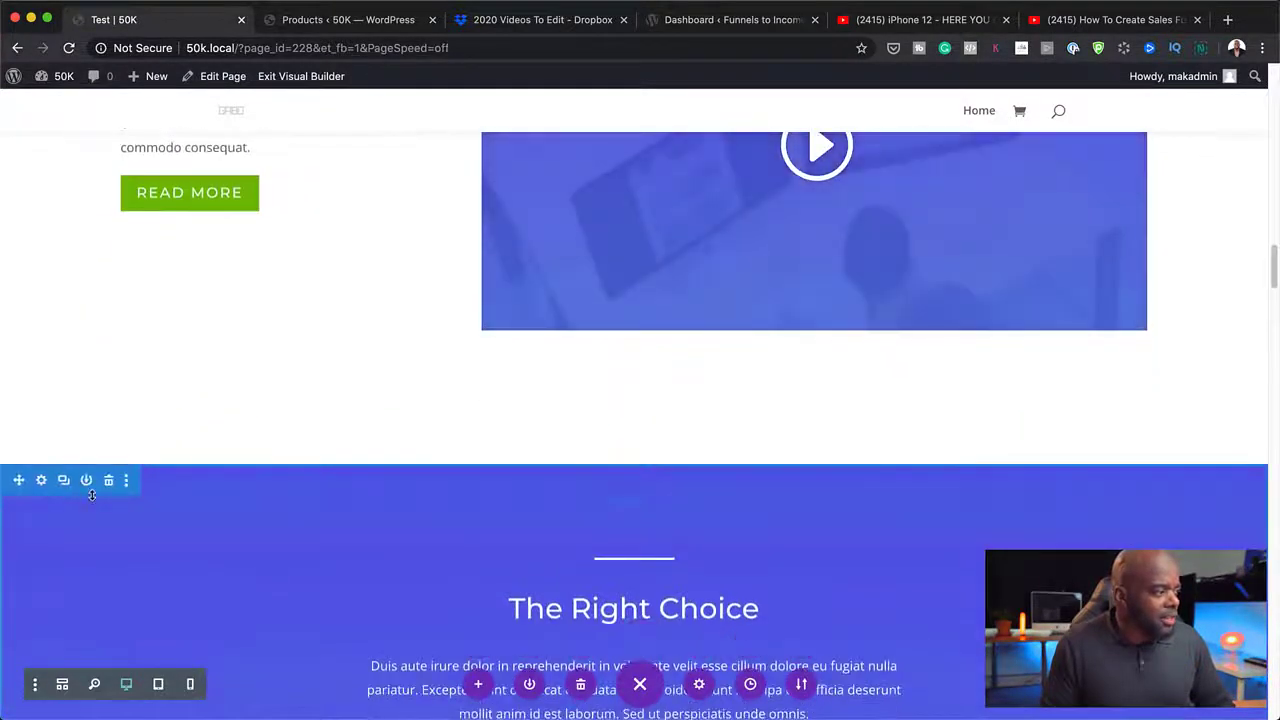
click(110, 481)
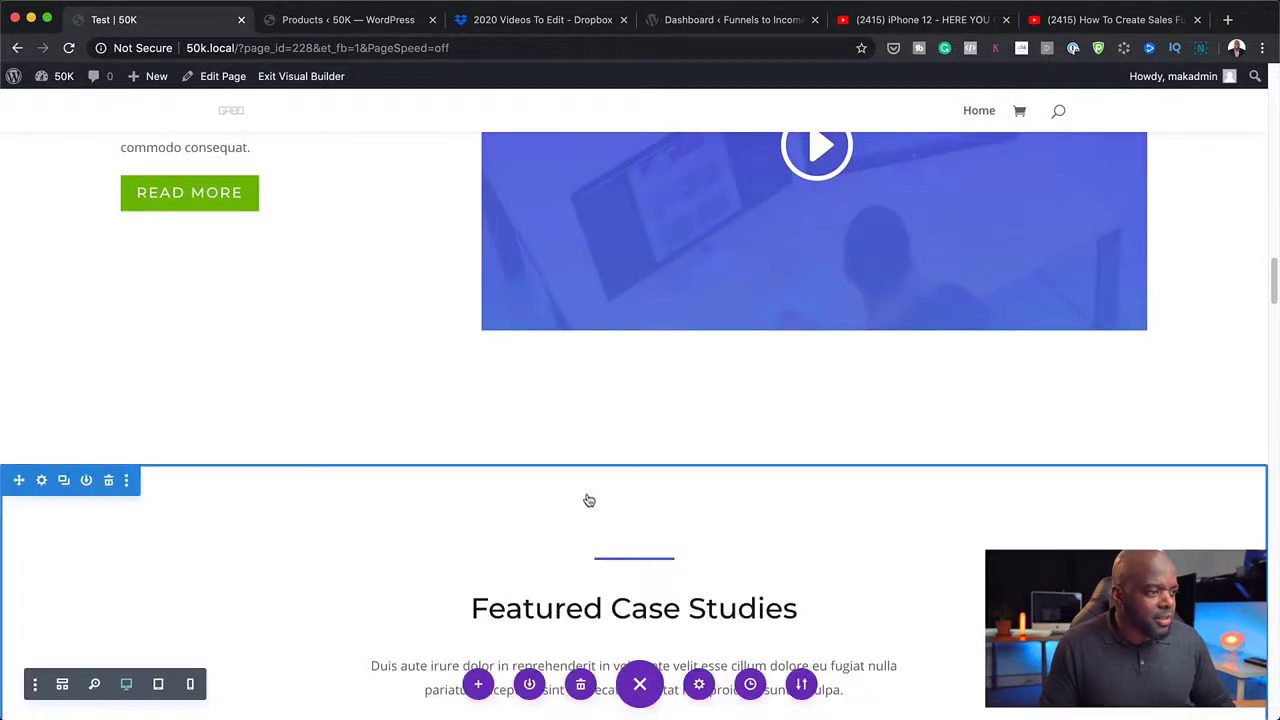
Insert a regular section with a row of two equal columns above the Featured Case Studies section
click(633, 465)
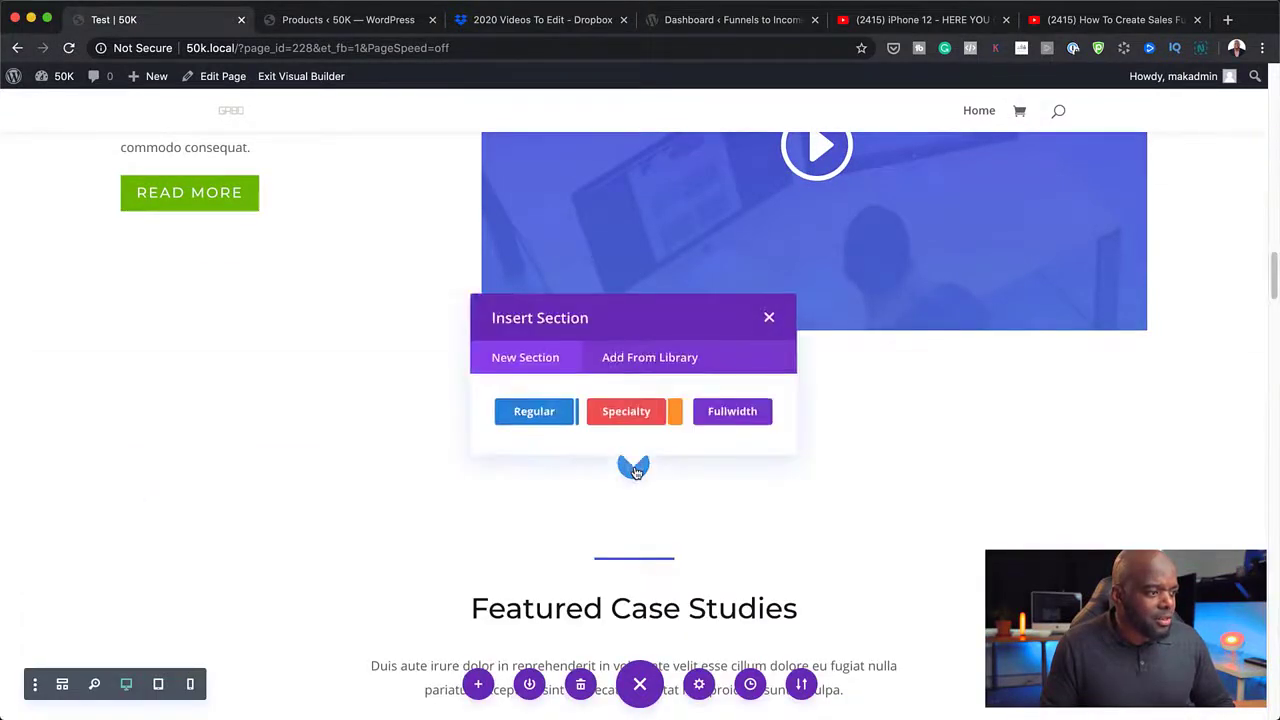
click(537, 411)
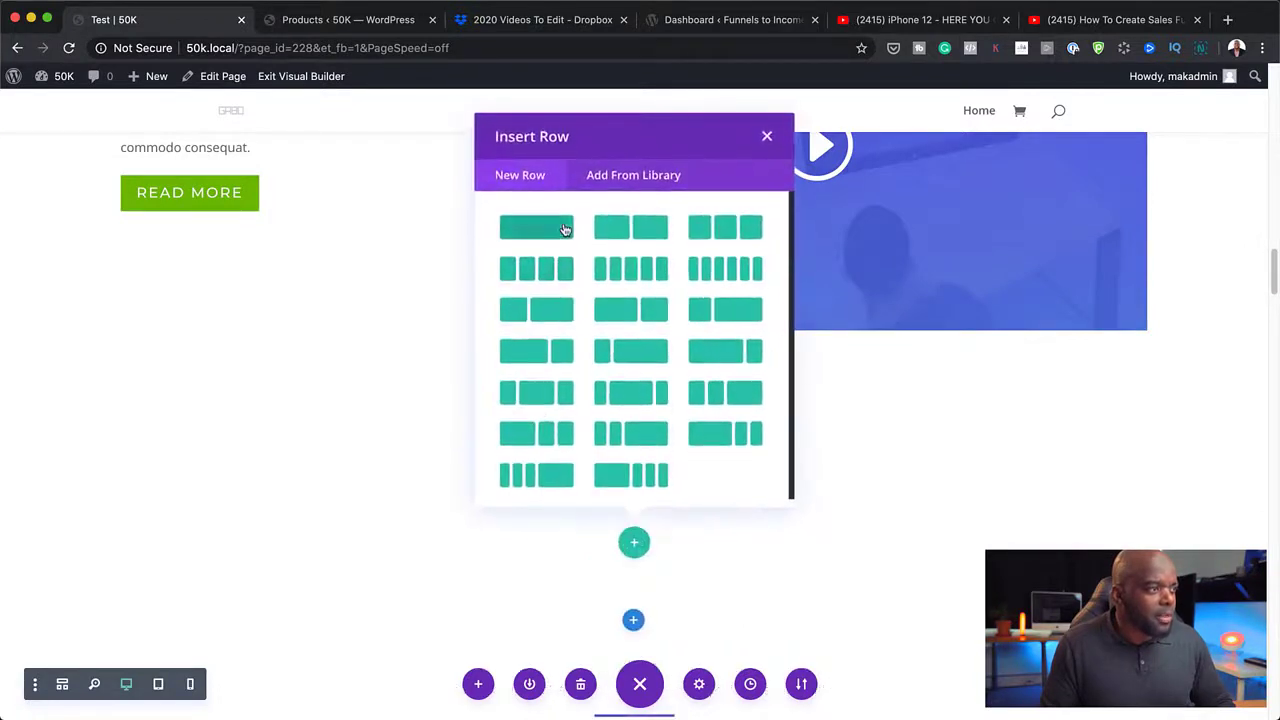
click(656, 232)
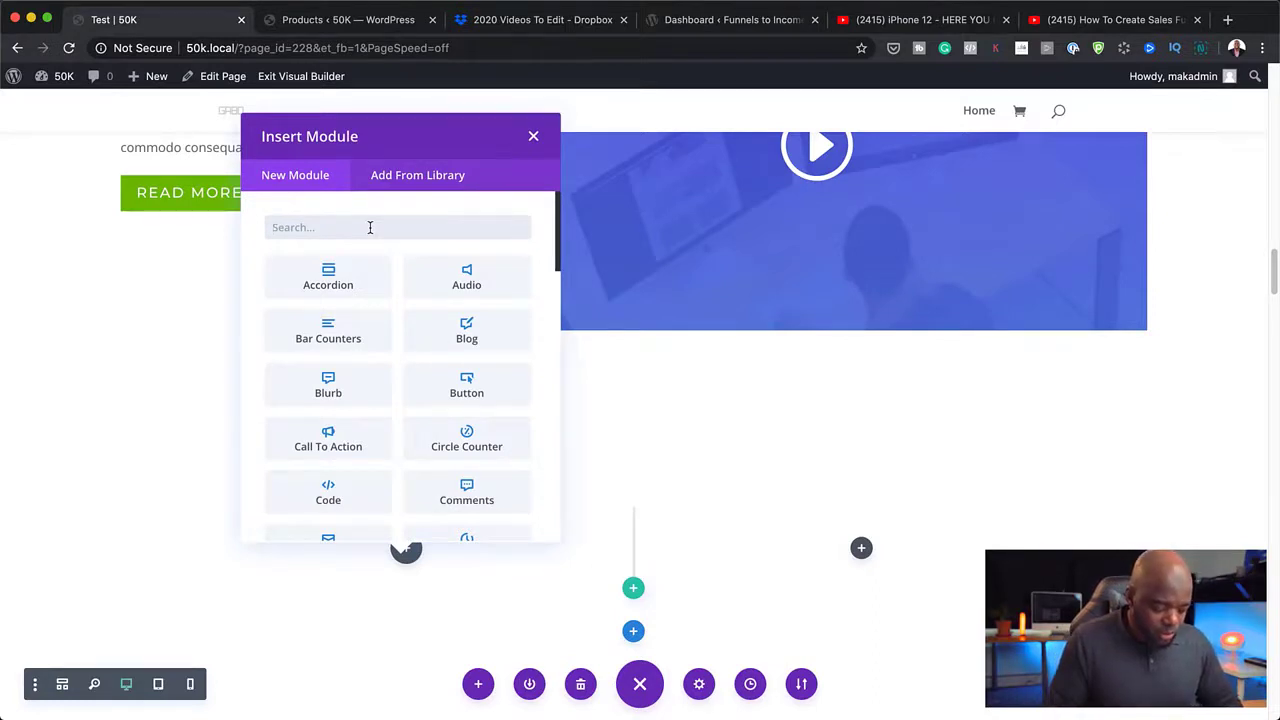
Add a Woo Images module to the new row's first column with its product set to New Product
text(woo)
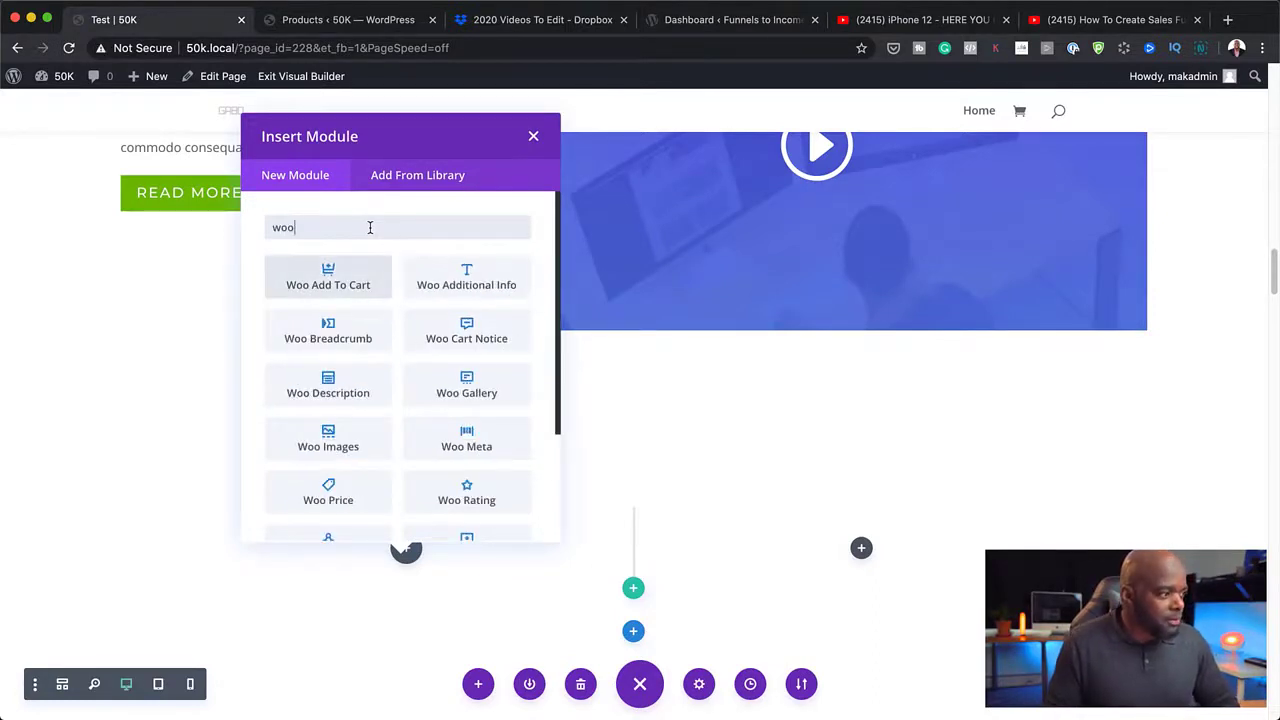
click(350, 432)
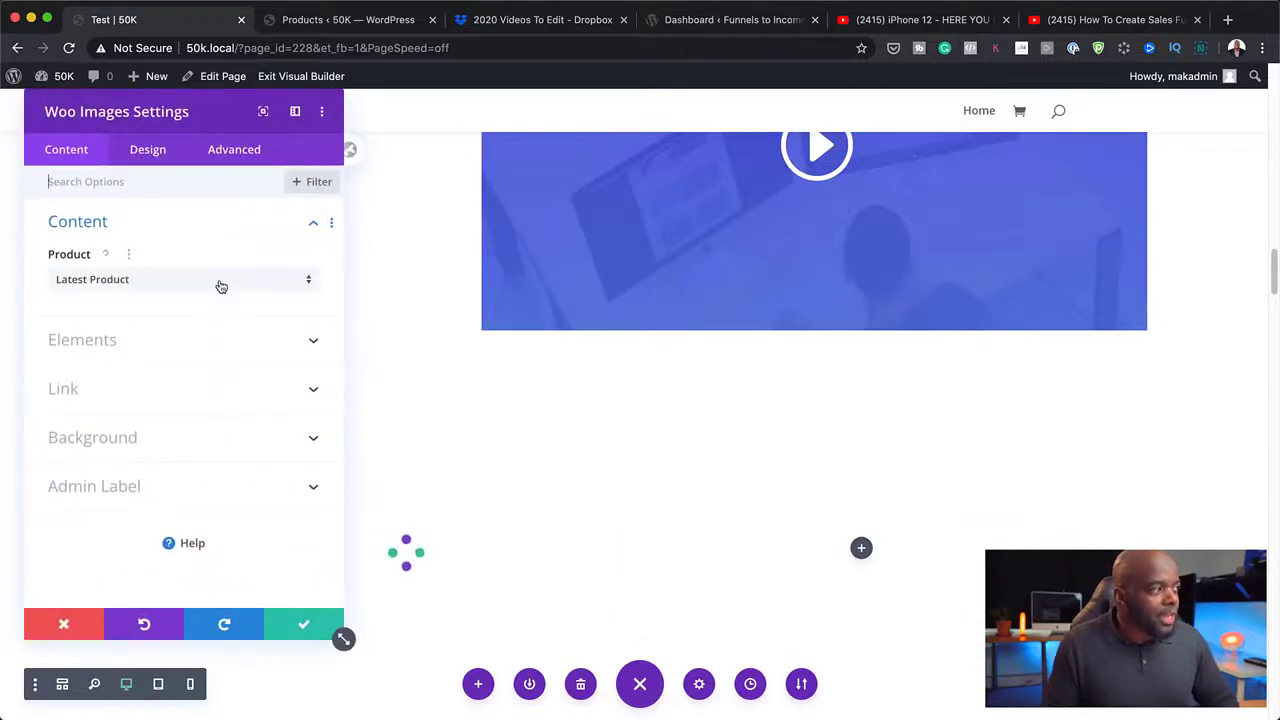
click(221, 286)
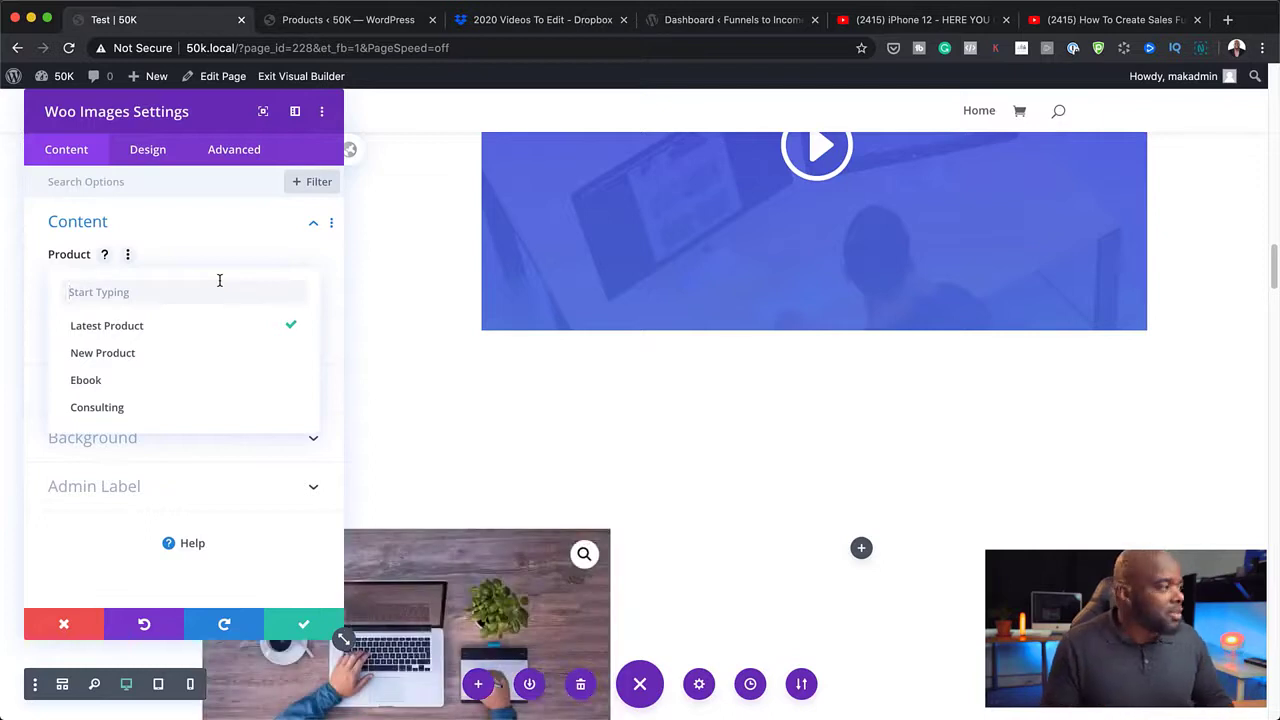
click(114, 355)
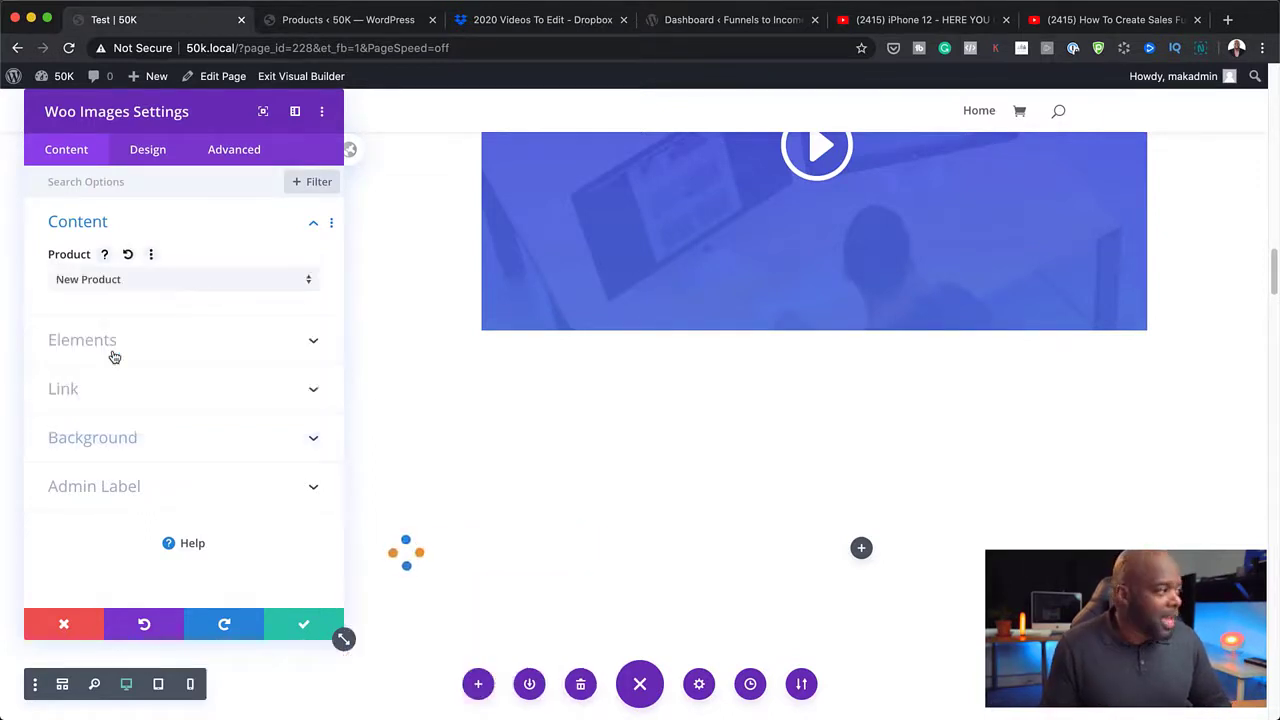
click(305, 626)
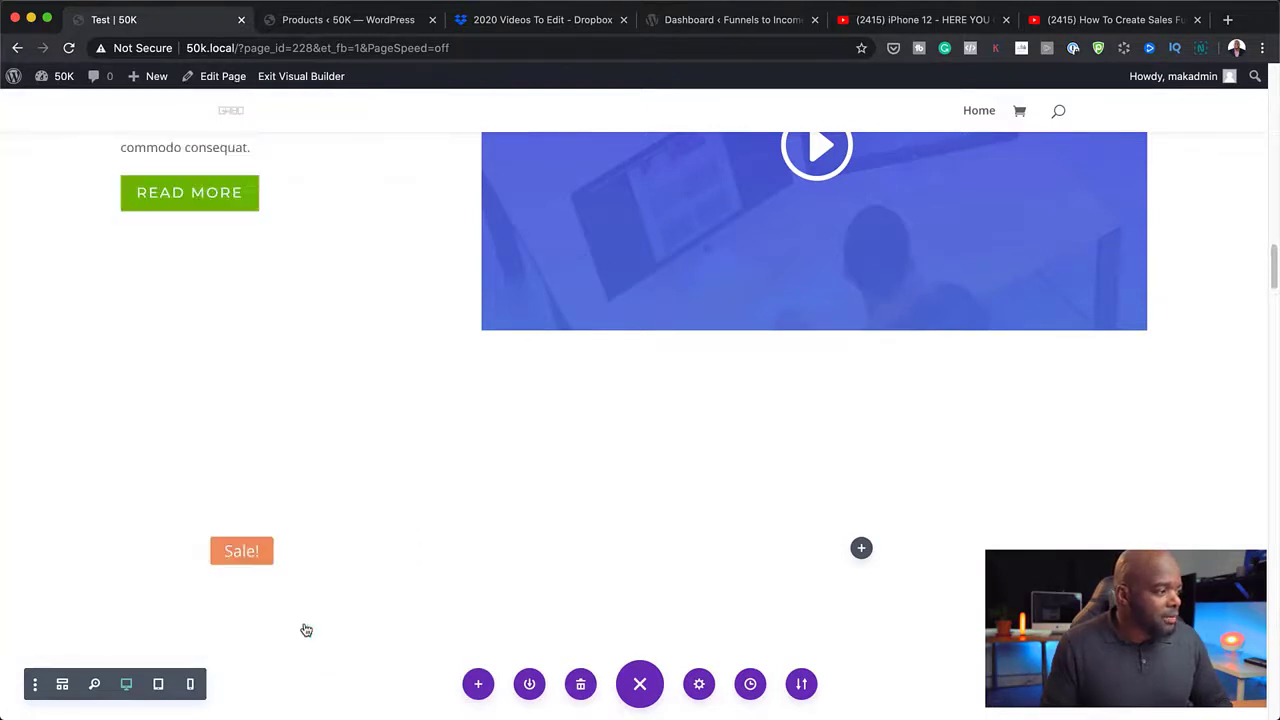
Give the section containing the product image a dark grey background colour and save its settings
scroll(103, 511, down, 3)
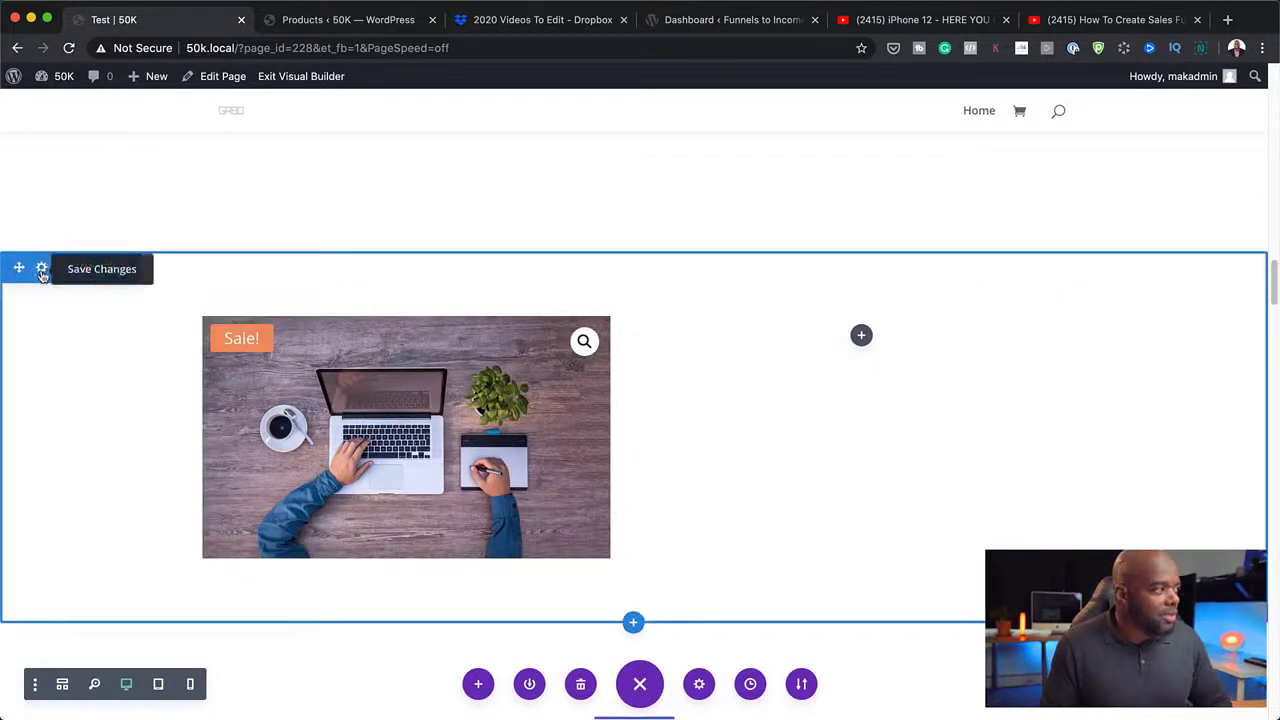
click(42, 270)
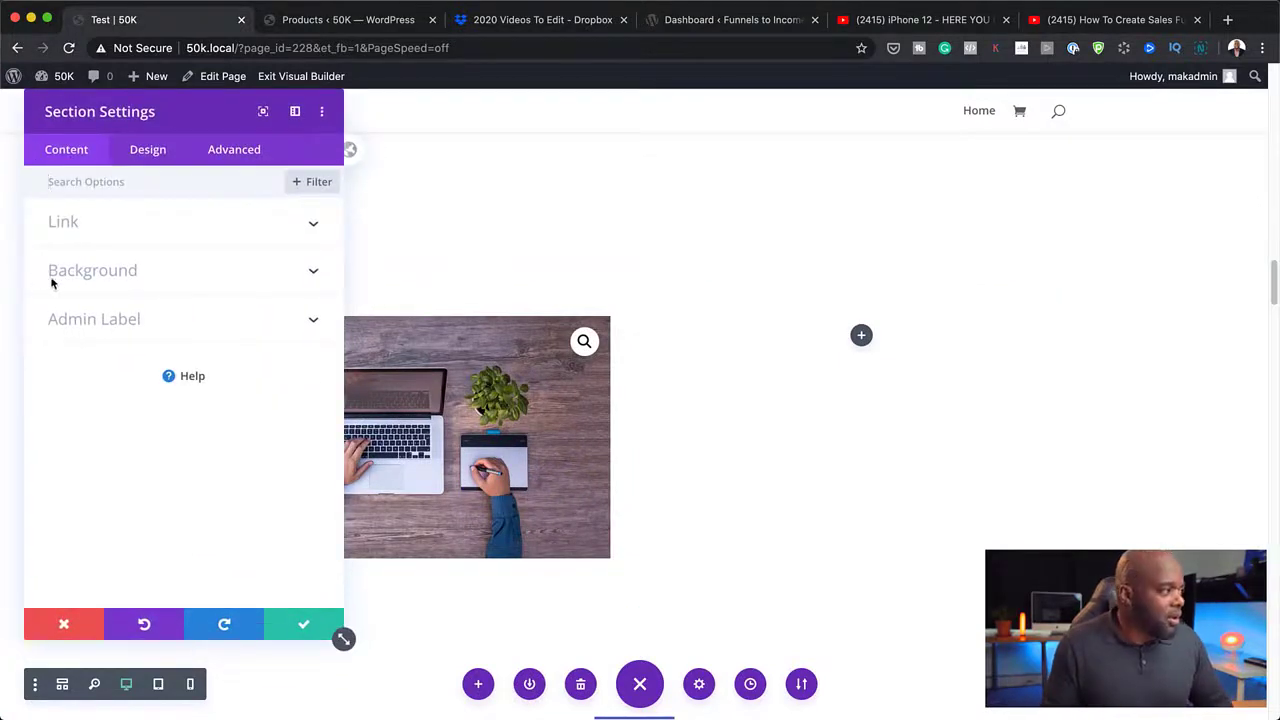
click(52, 282)
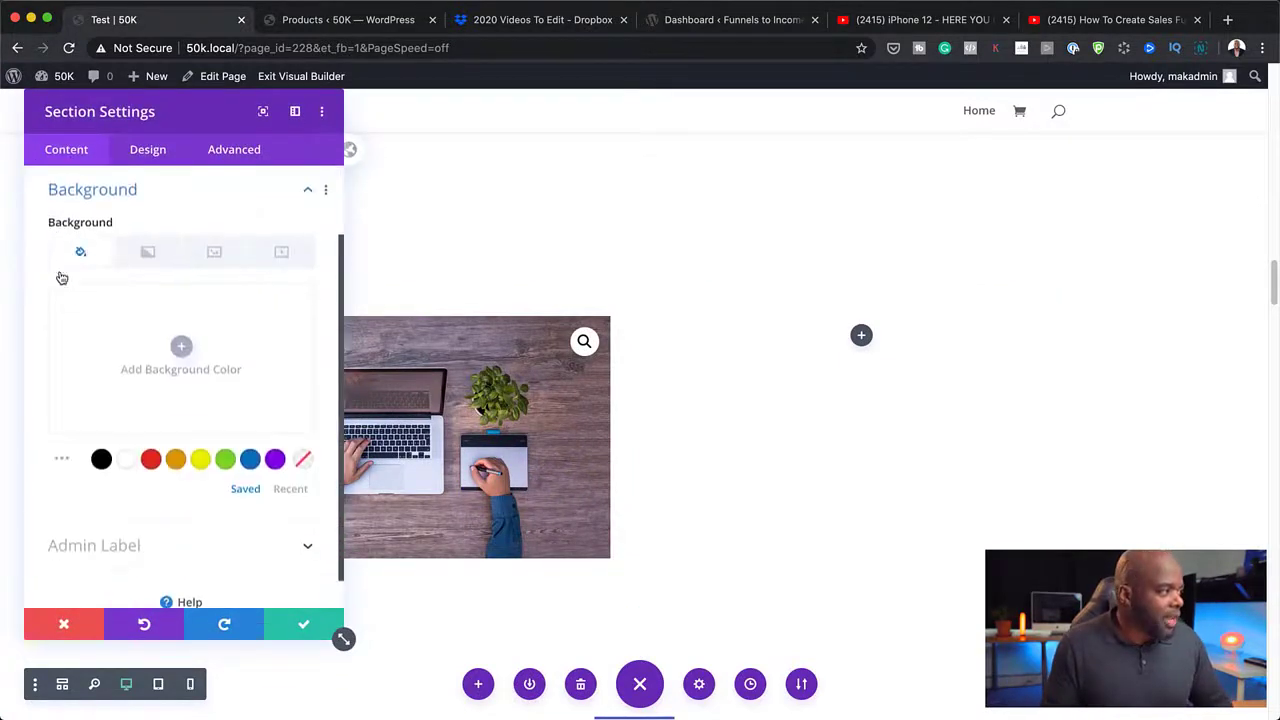
click(101, 459)
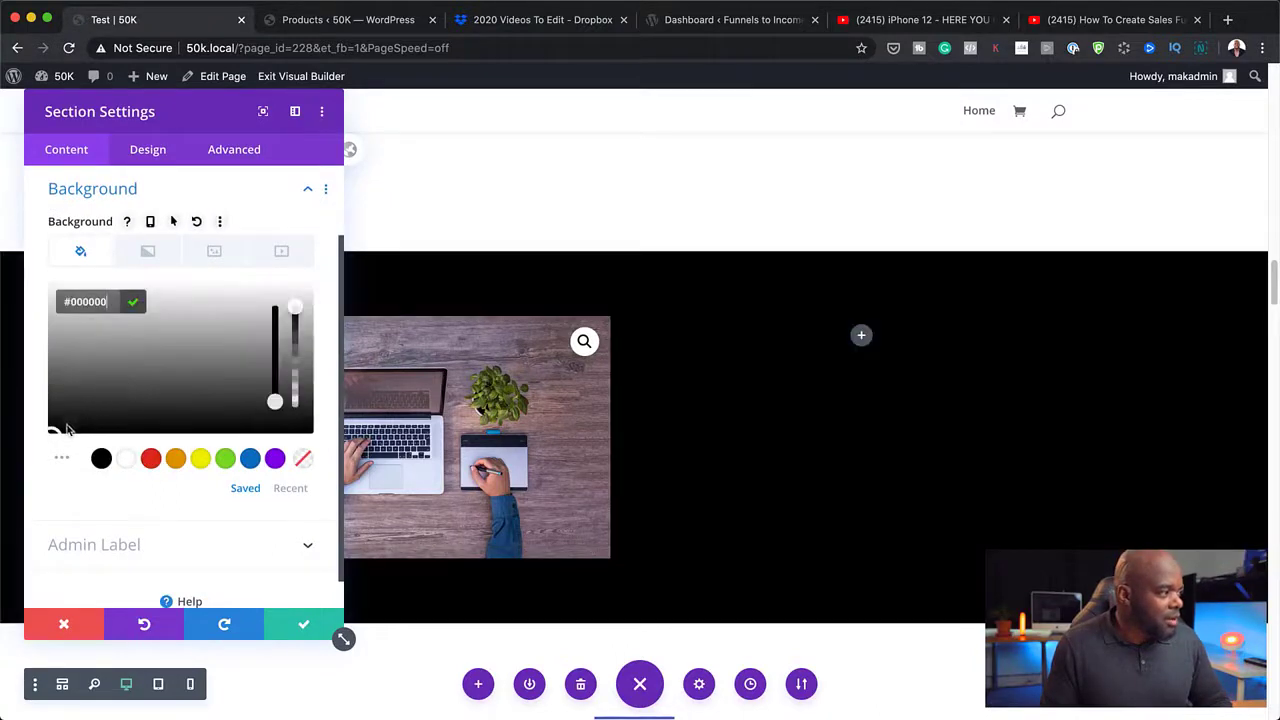
drag(62, 430, 49, 409)
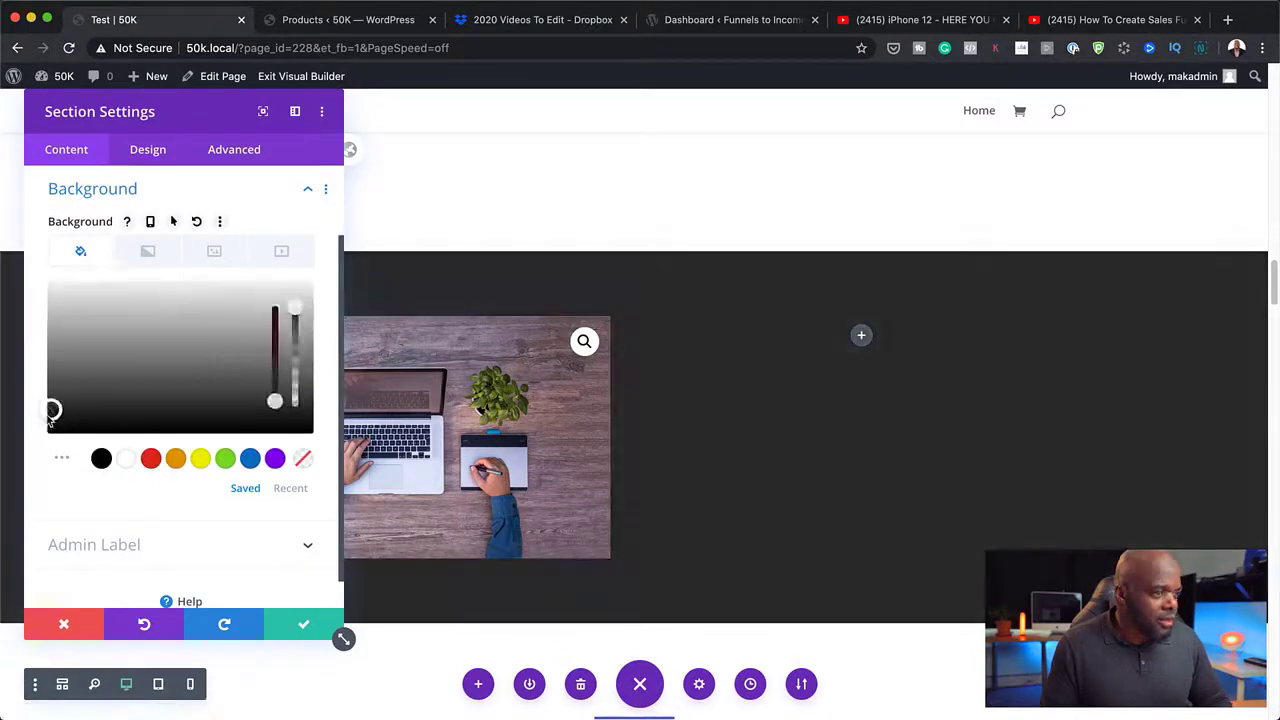
click(307, 625)
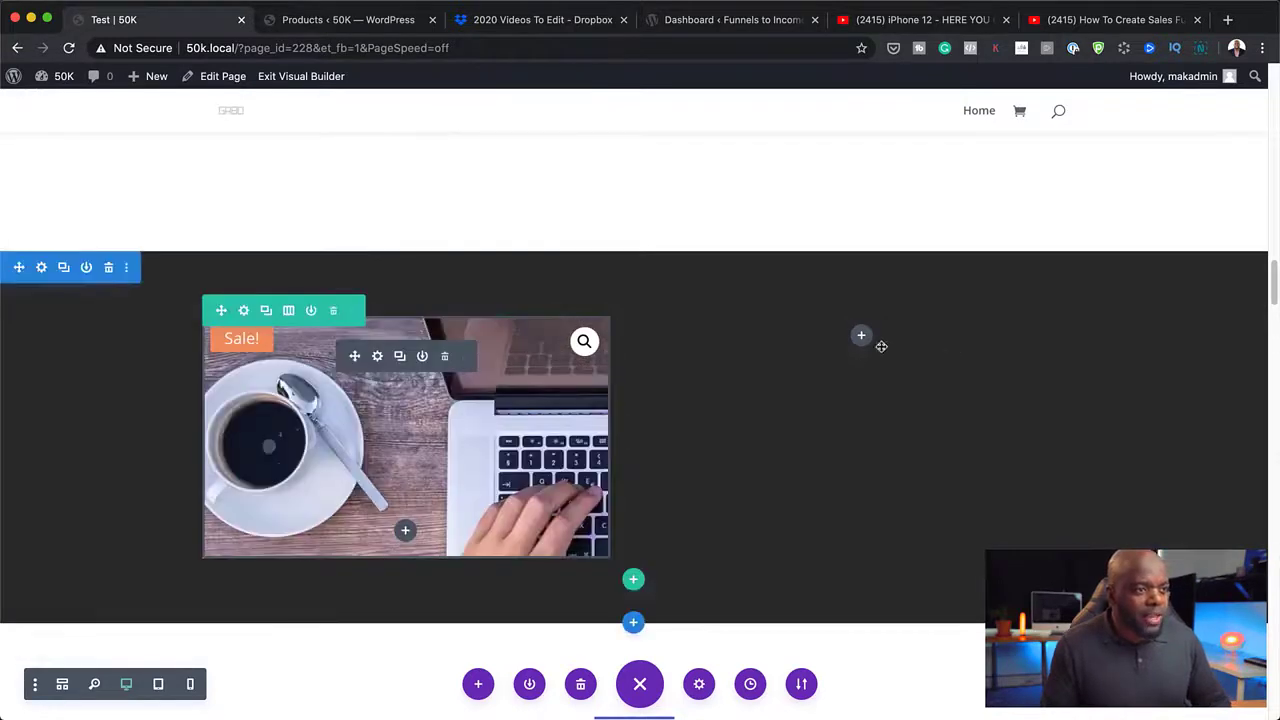
Add a Woo Title module to the row's empty second column with its product set to New Product
click(862, 337)
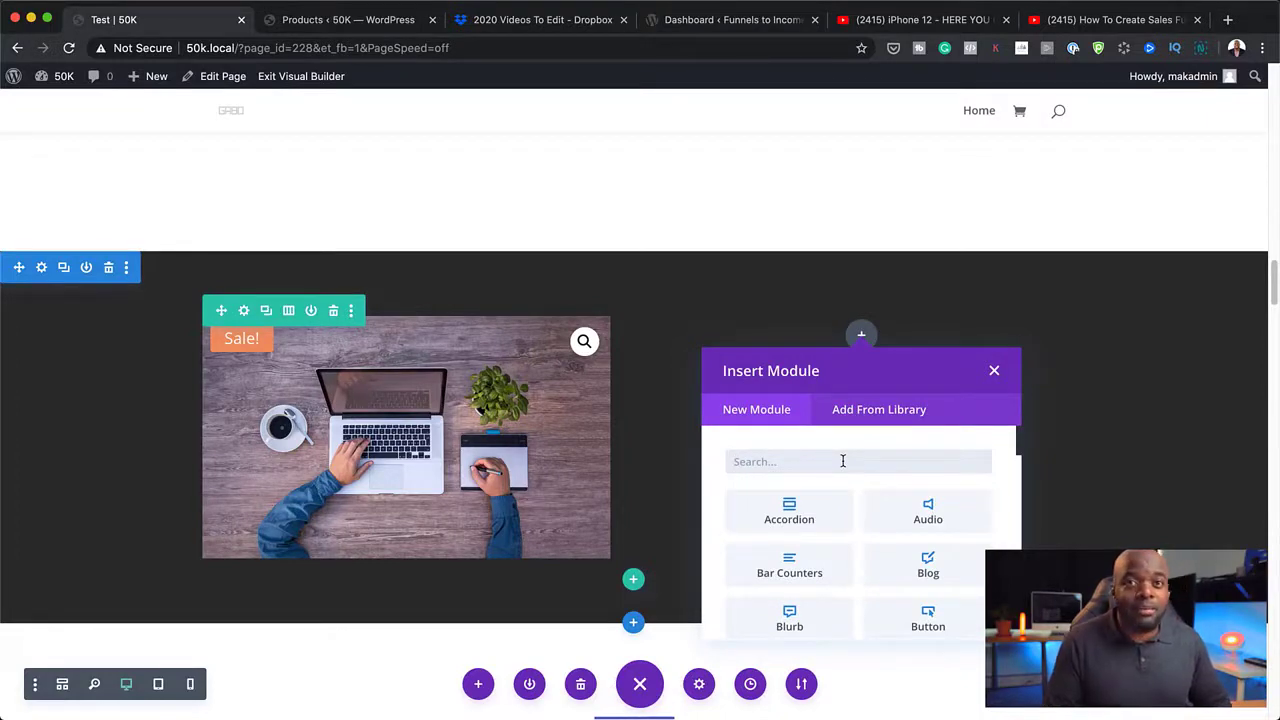
text(woo)
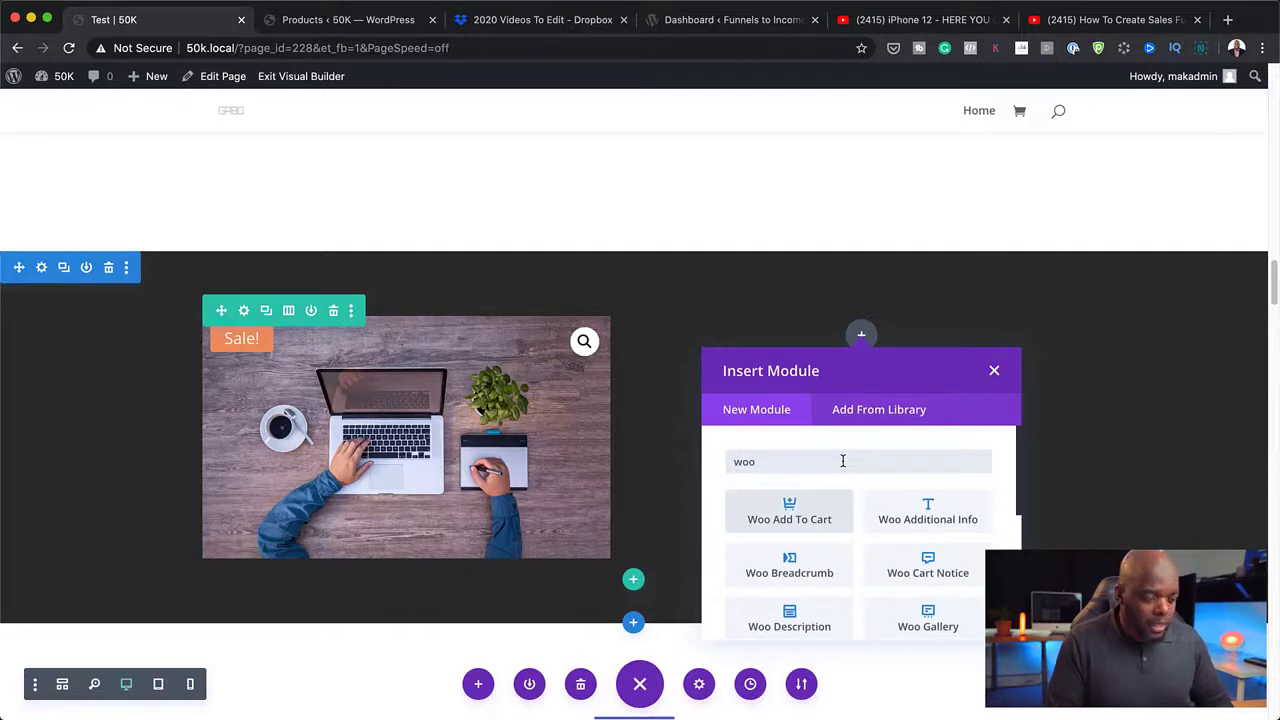
text( ti)
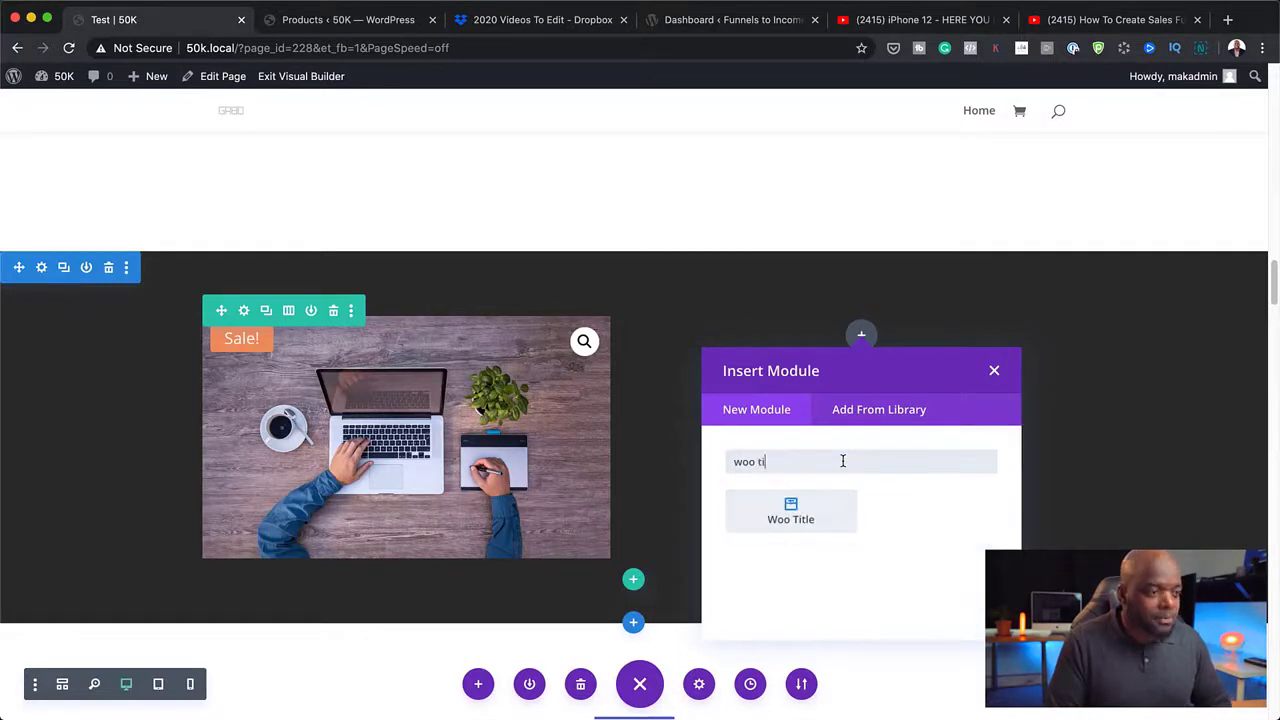
click(791, 511)
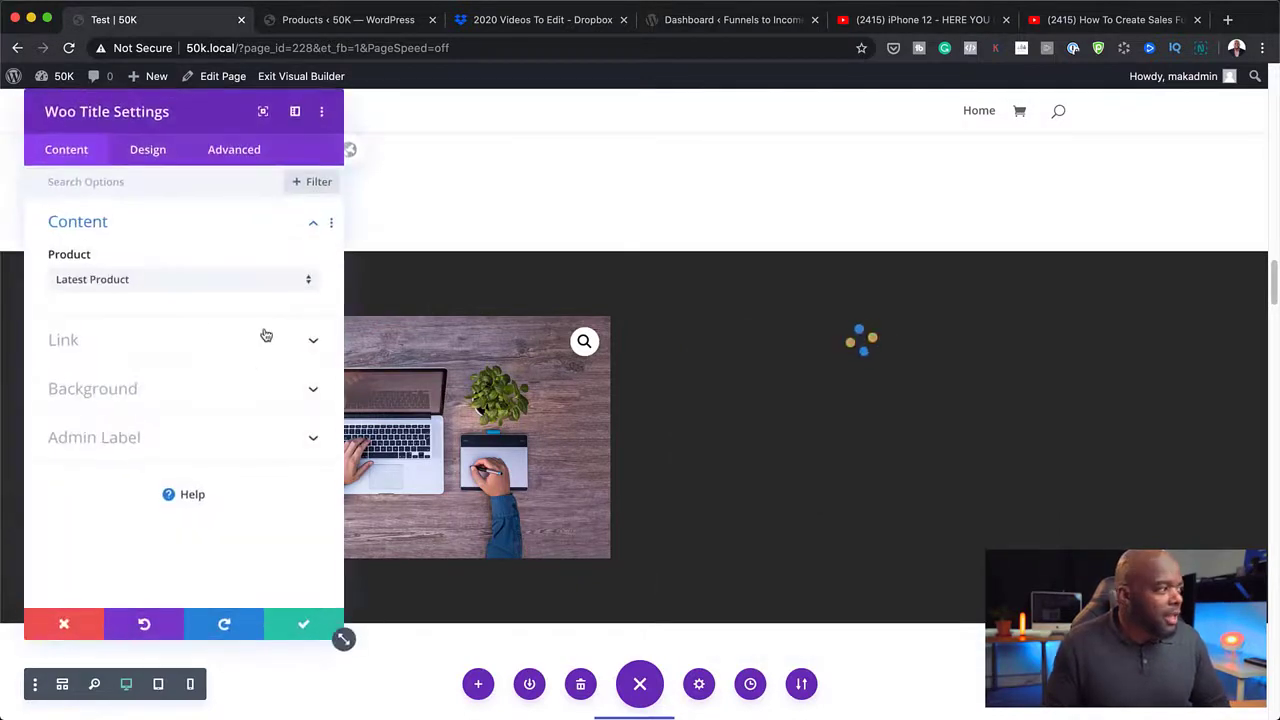
click(155, 281)
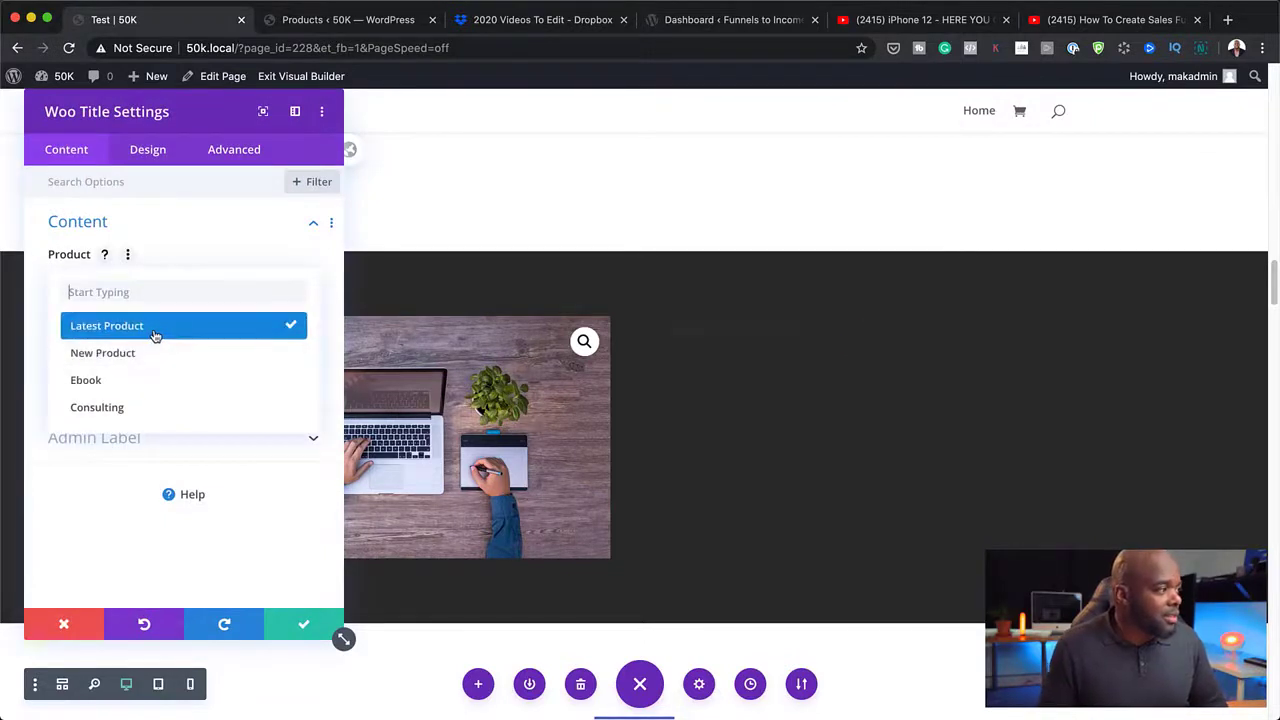
click(138, 353)
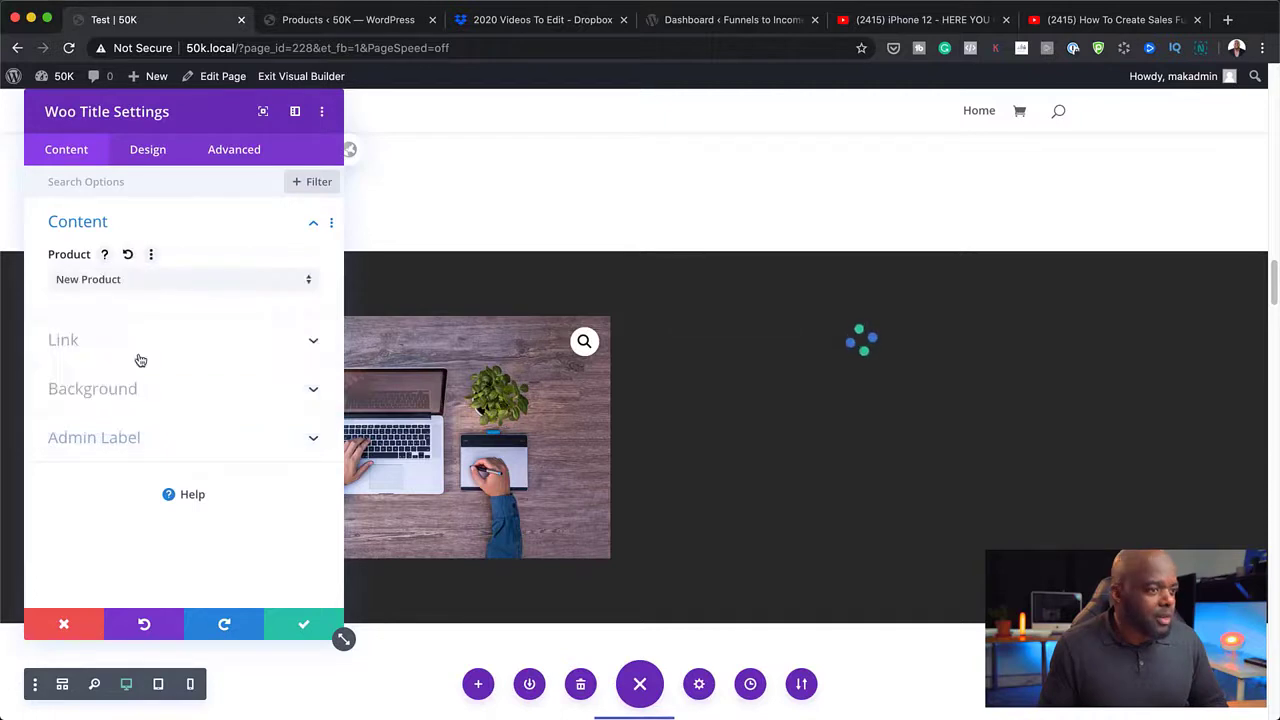
click(302, 625)
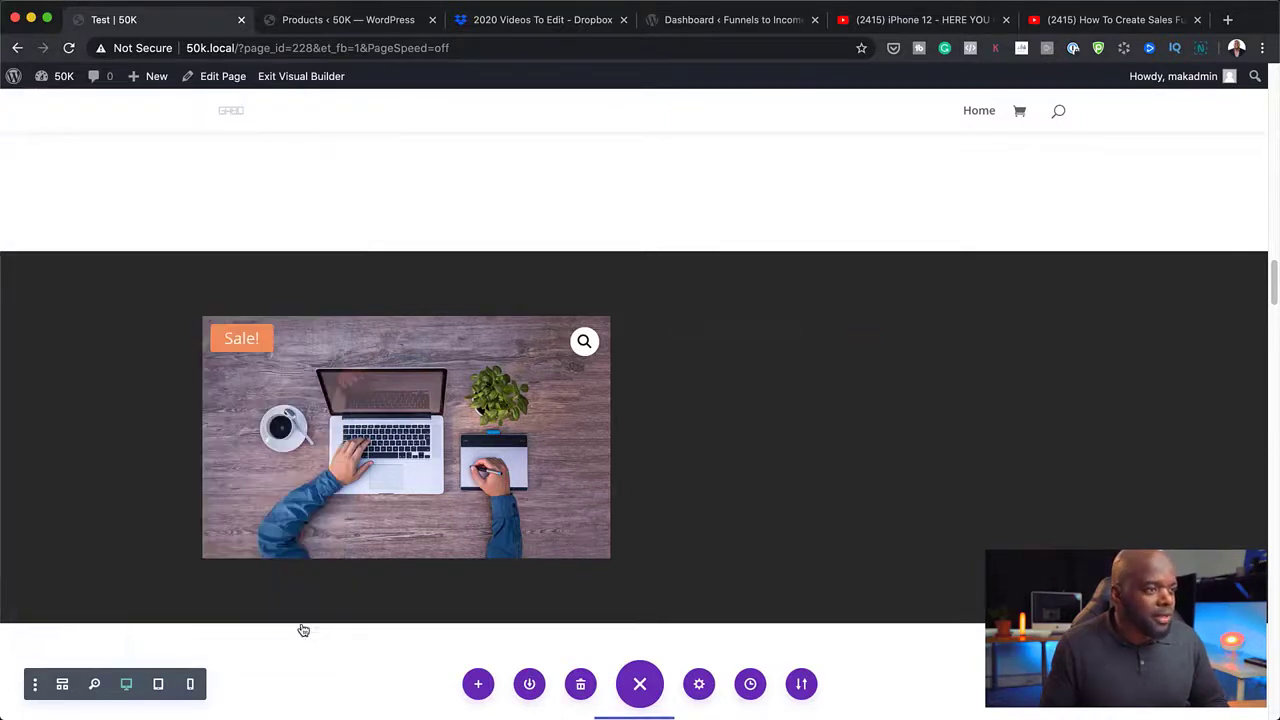
Add a Woo Description module beneath the product title, keeping Latest Product and Short Description
click(860, 360)
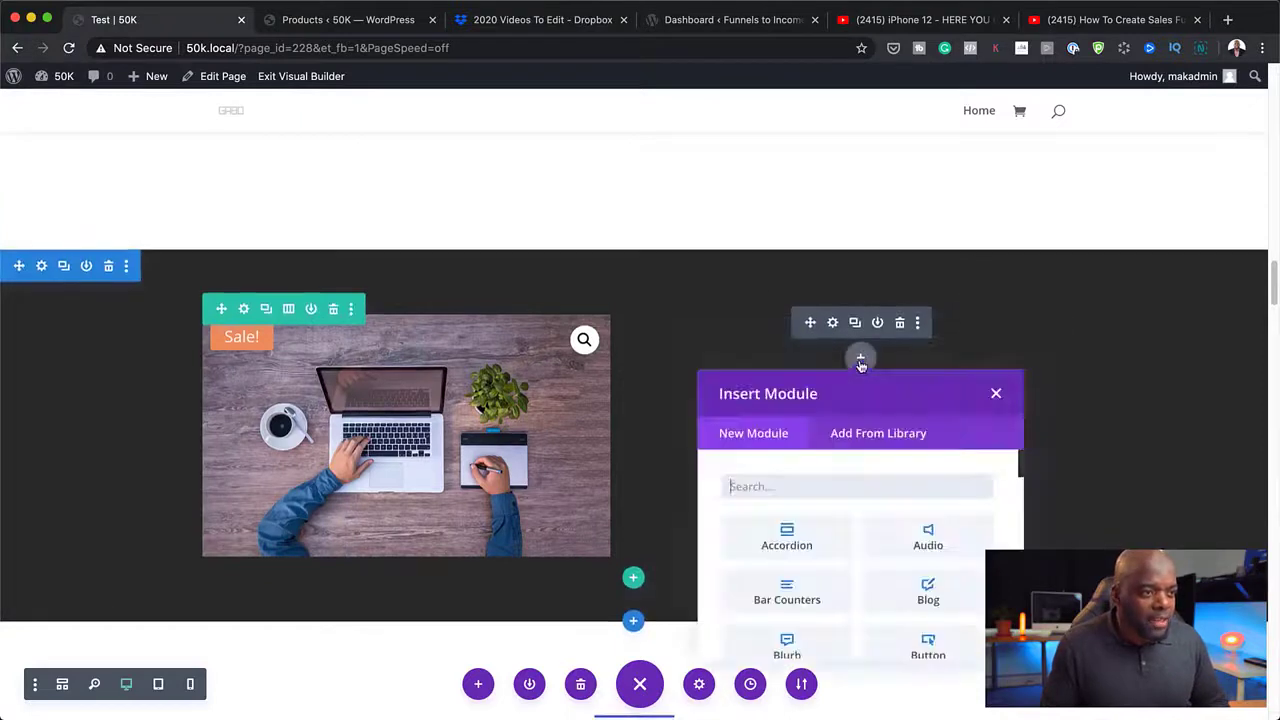
text(woo de)
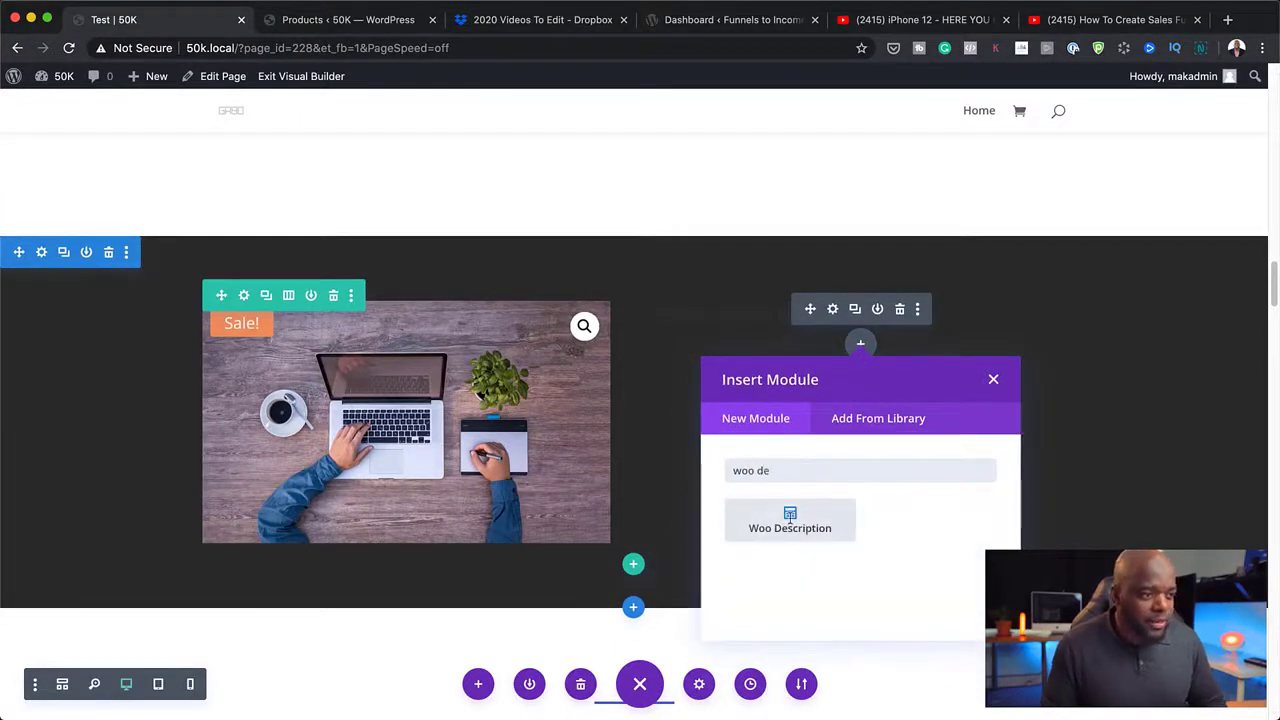
click(786, 521)
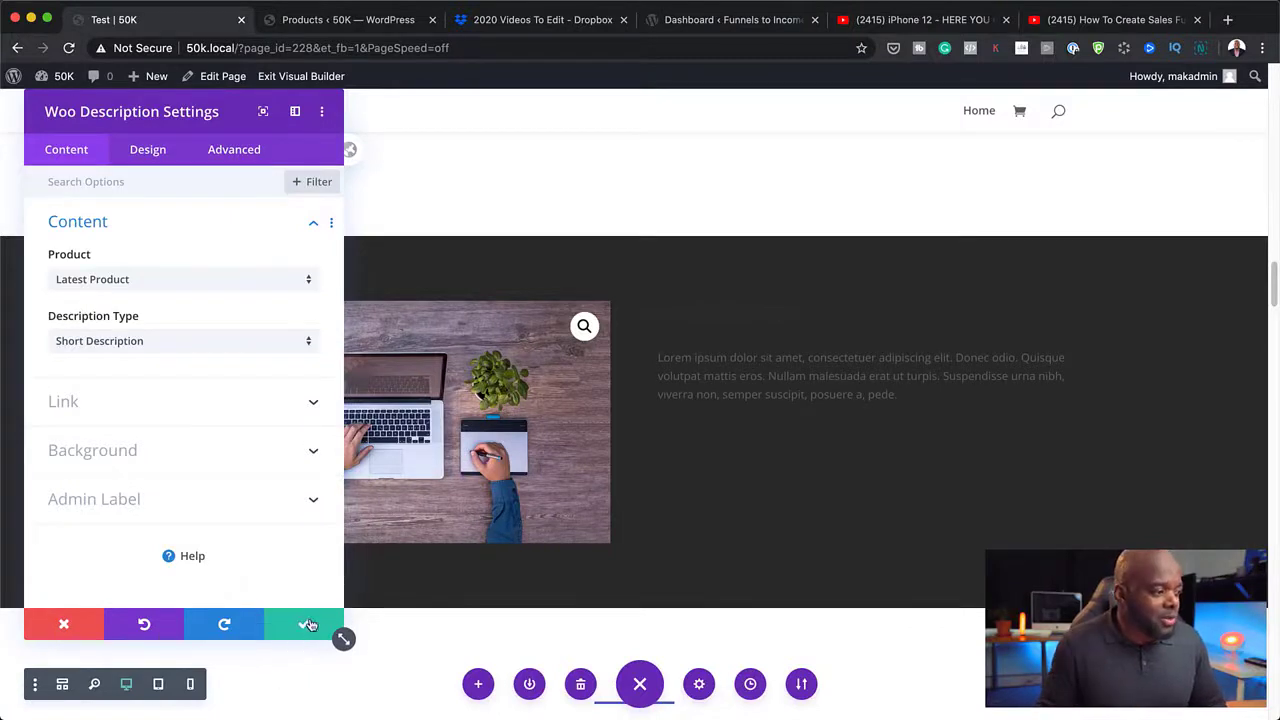
click(305, 625)
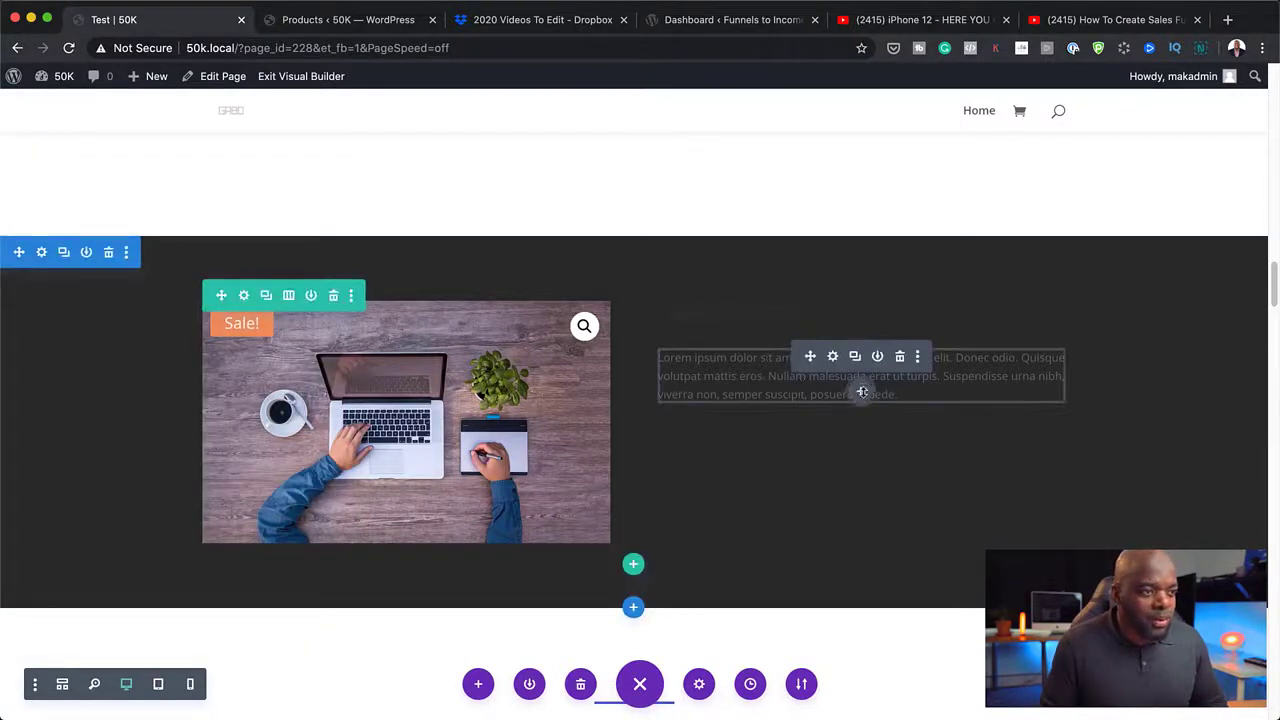
Add a Woo Add To Cart module beneath the product description, keeping Latest Product as its product
click(862, 392)
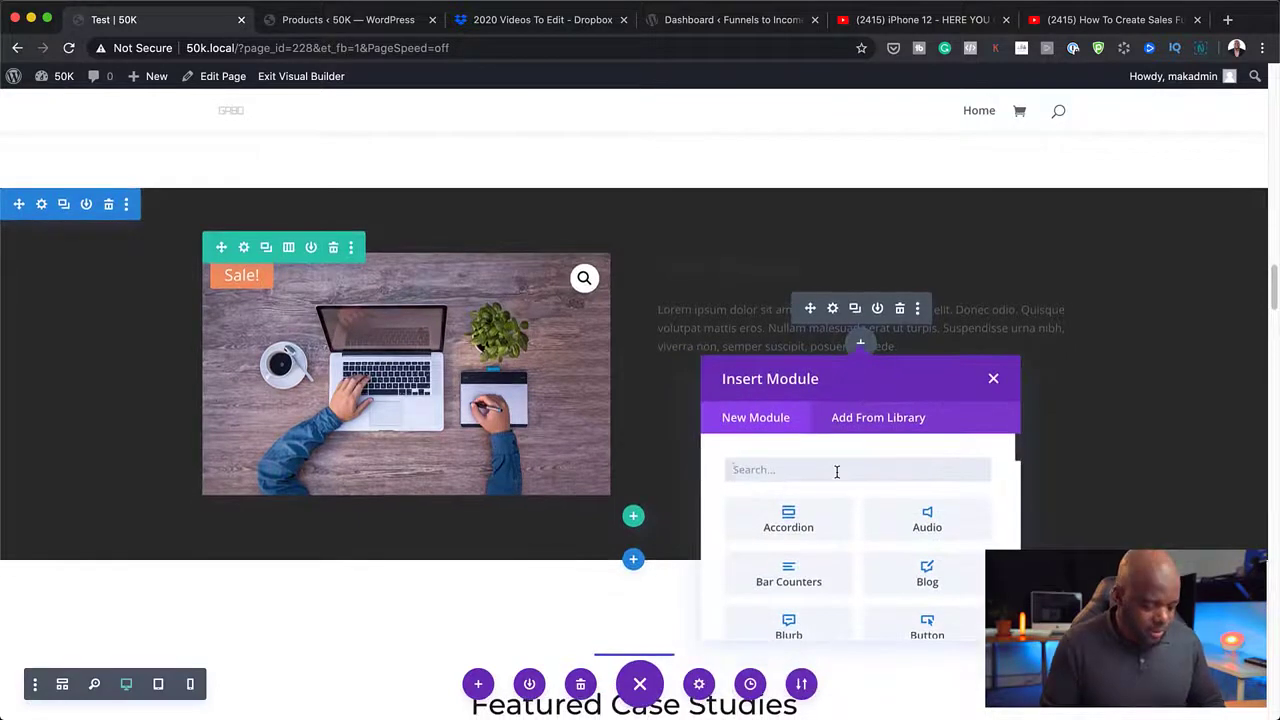
text(add)
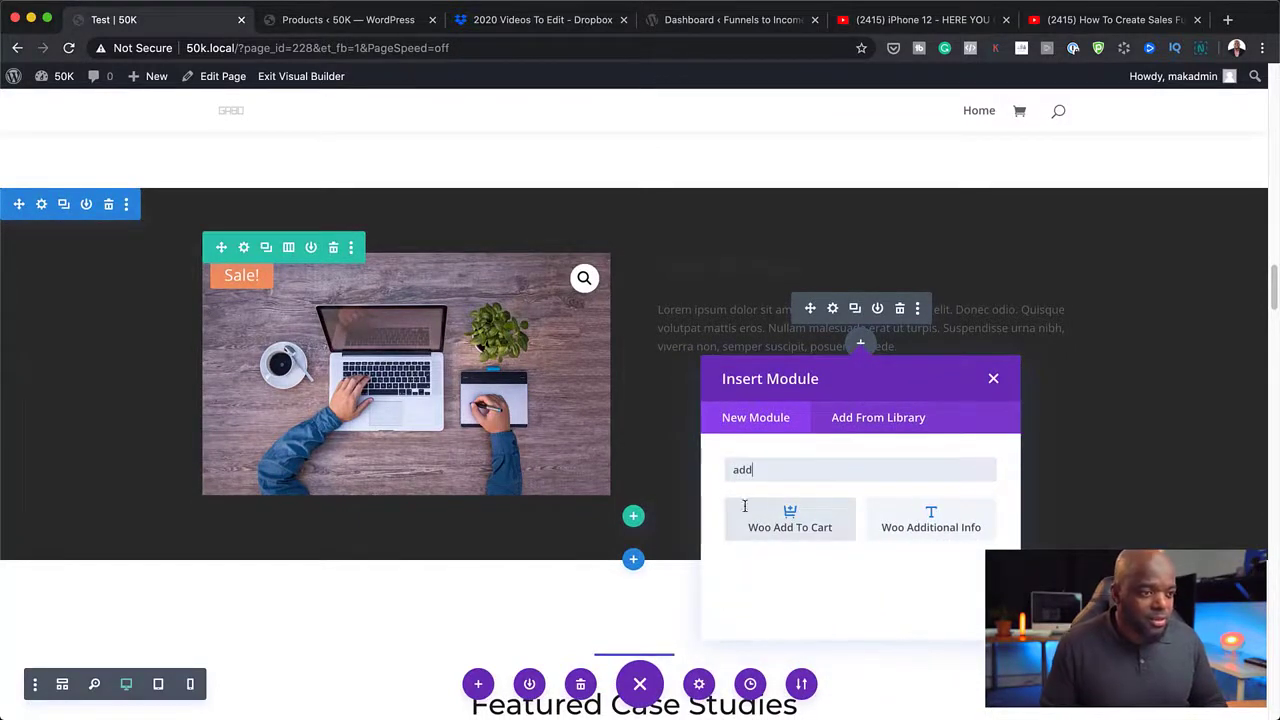
click(790, 512)
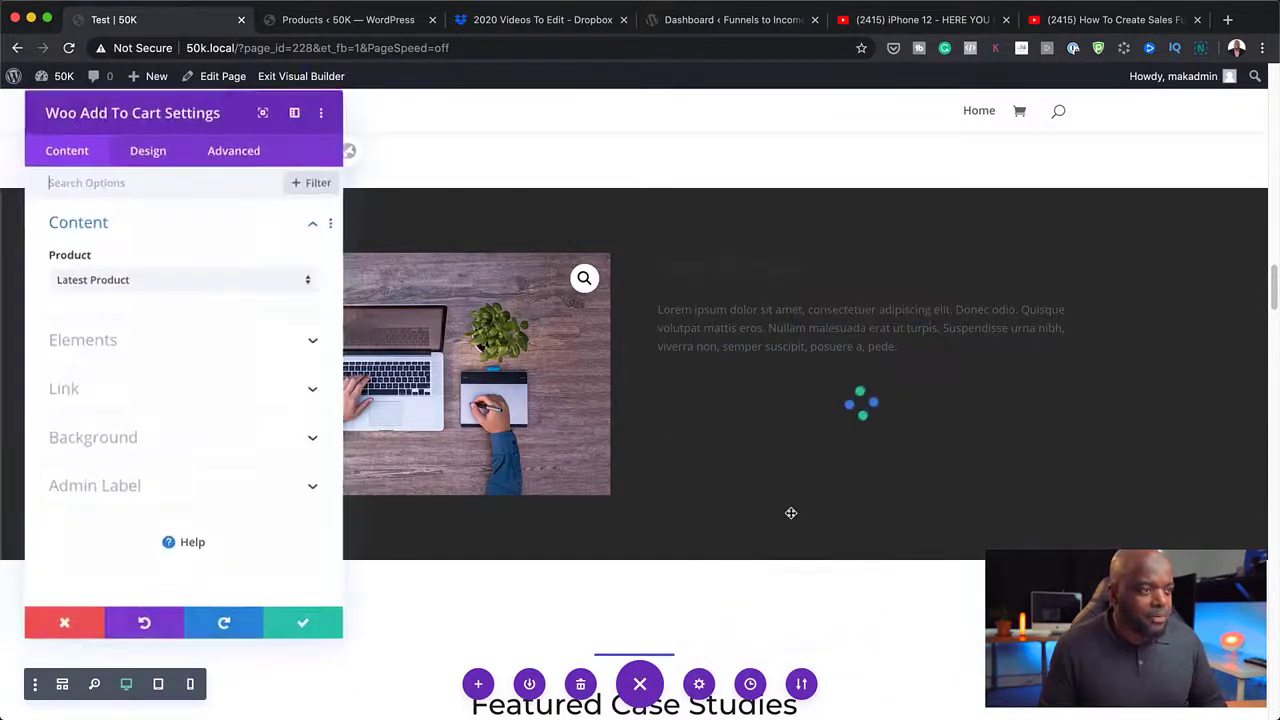
click(300, 621)
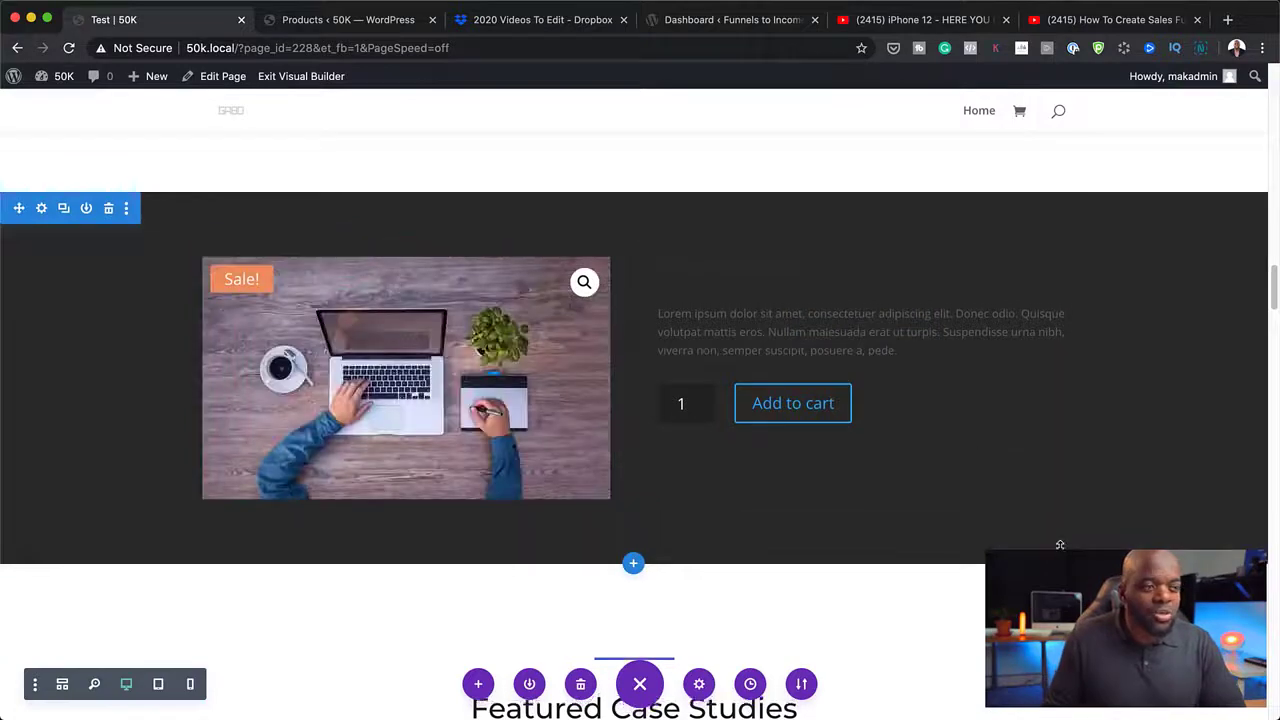
Style the product description text in white Poppins with a slightly larger text size and save the module
scroll(1060, 545, up, 1)
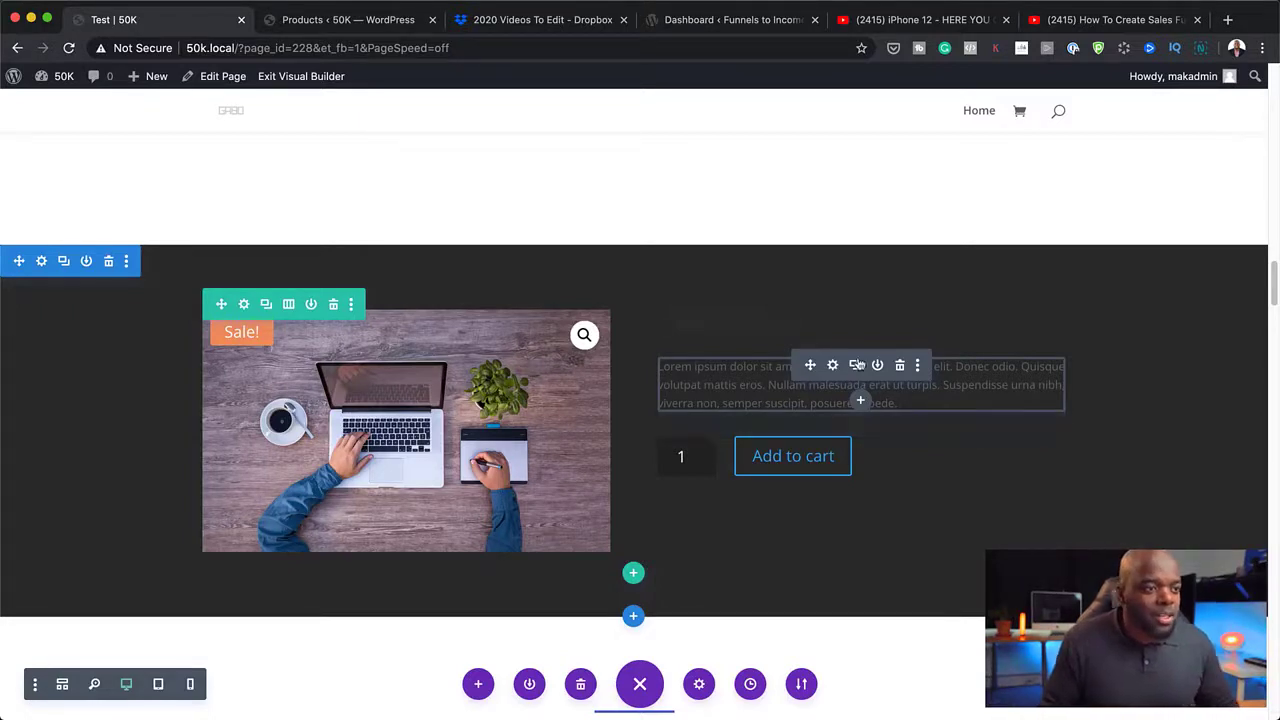
click(832, 366)
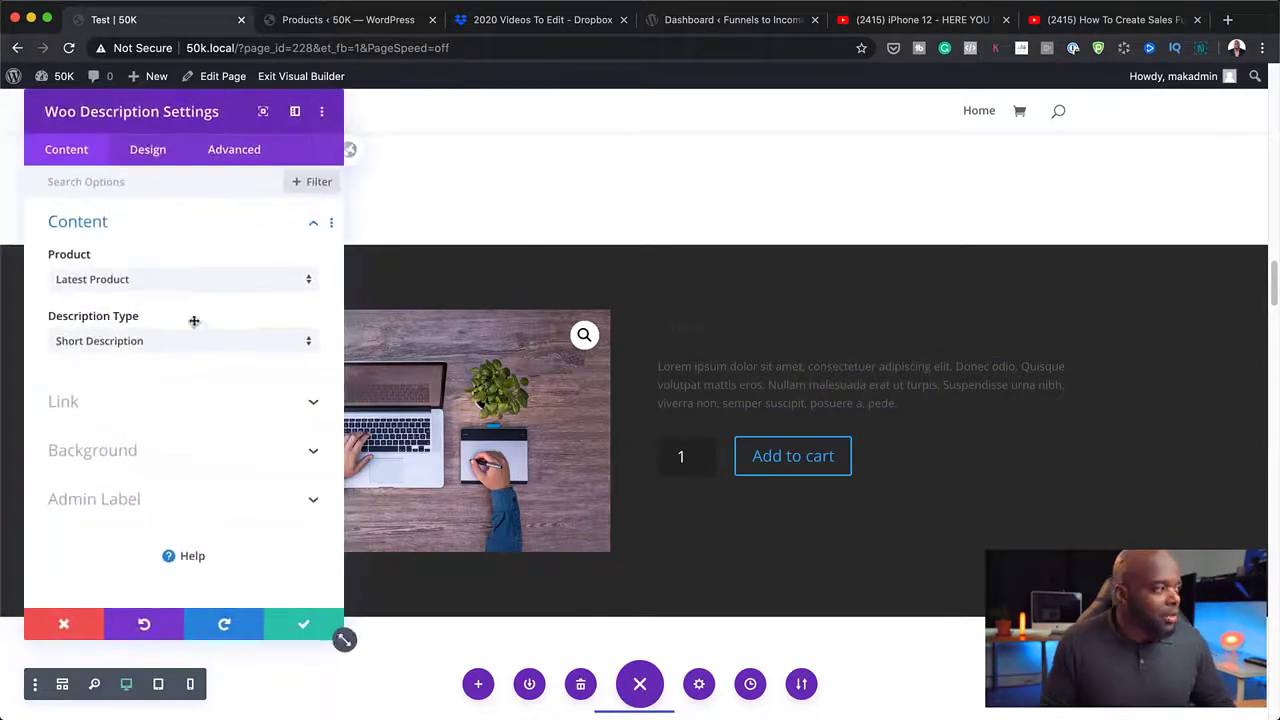
click(164, 156)
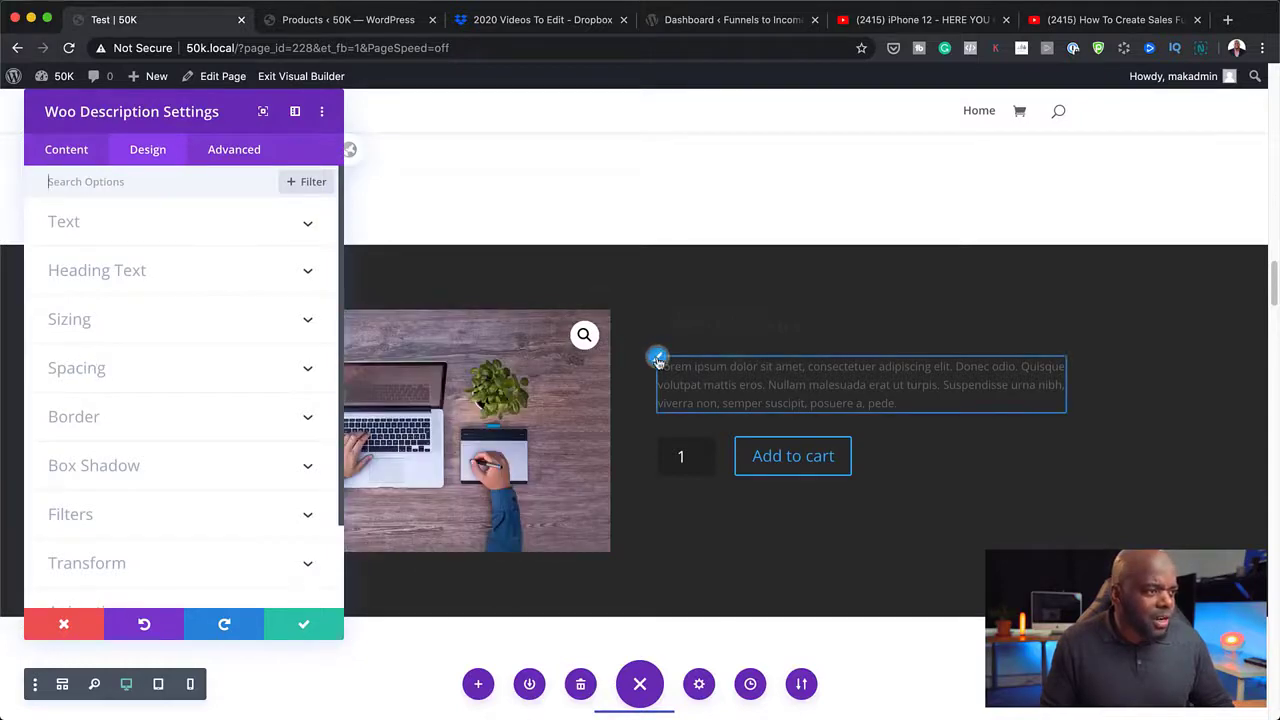
click(91, 226)
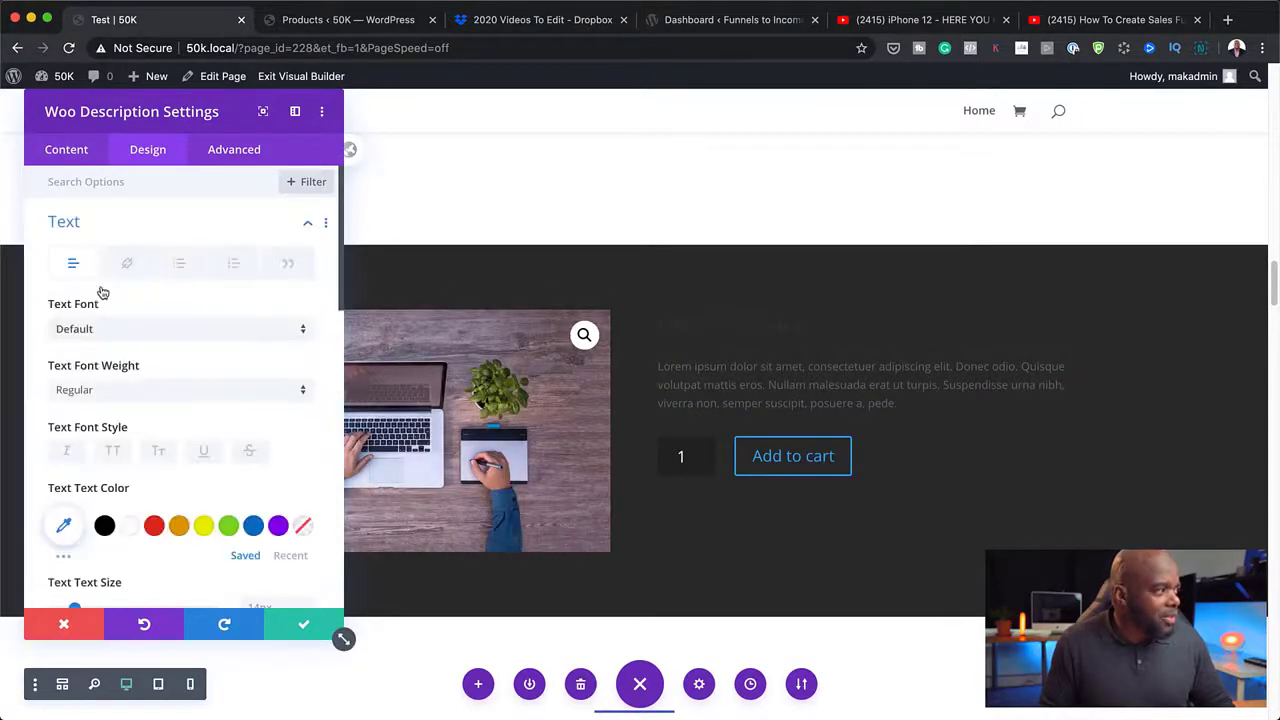
click(121, 330)
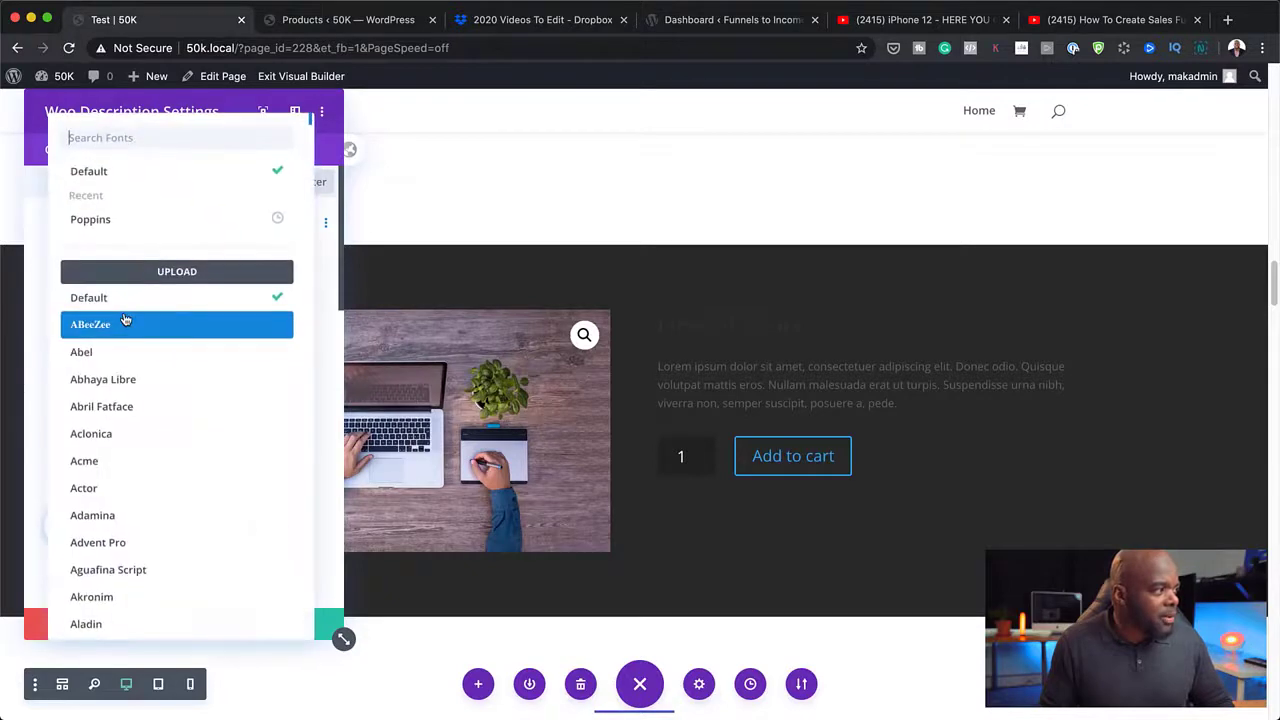
click(124, 220)
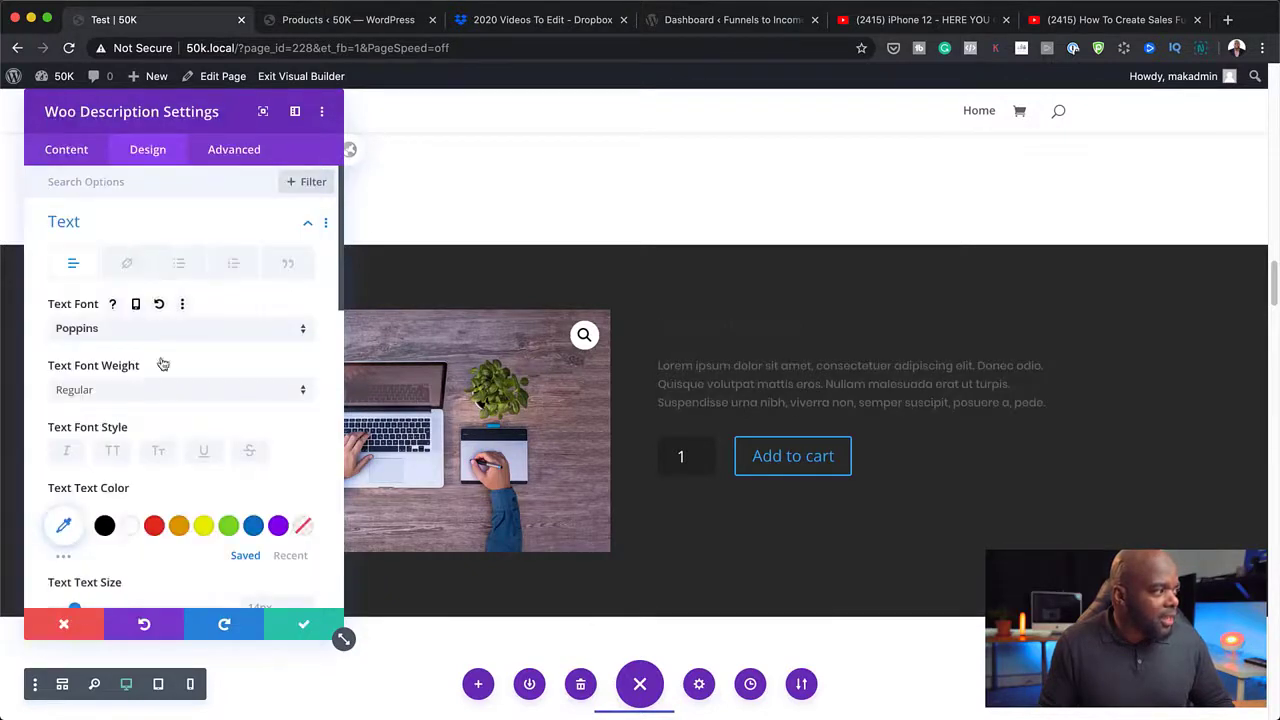
click(131, 527)
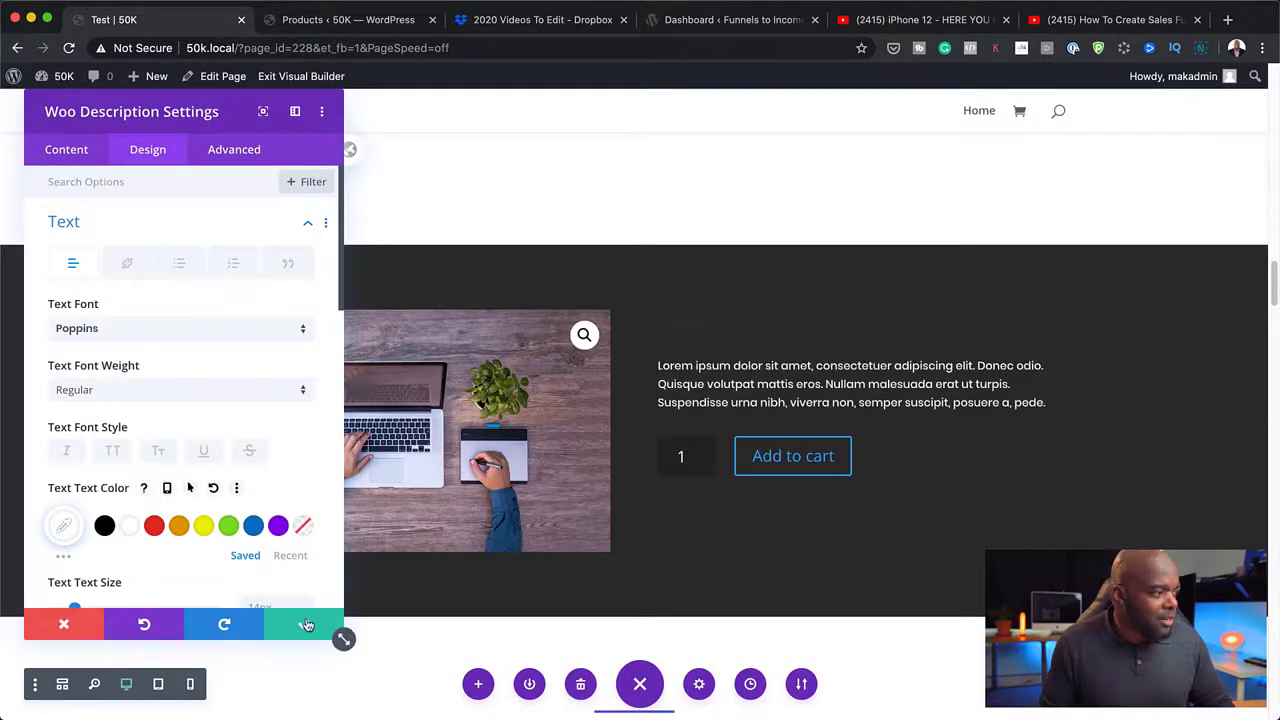
scroll(237, 602, down, 2)
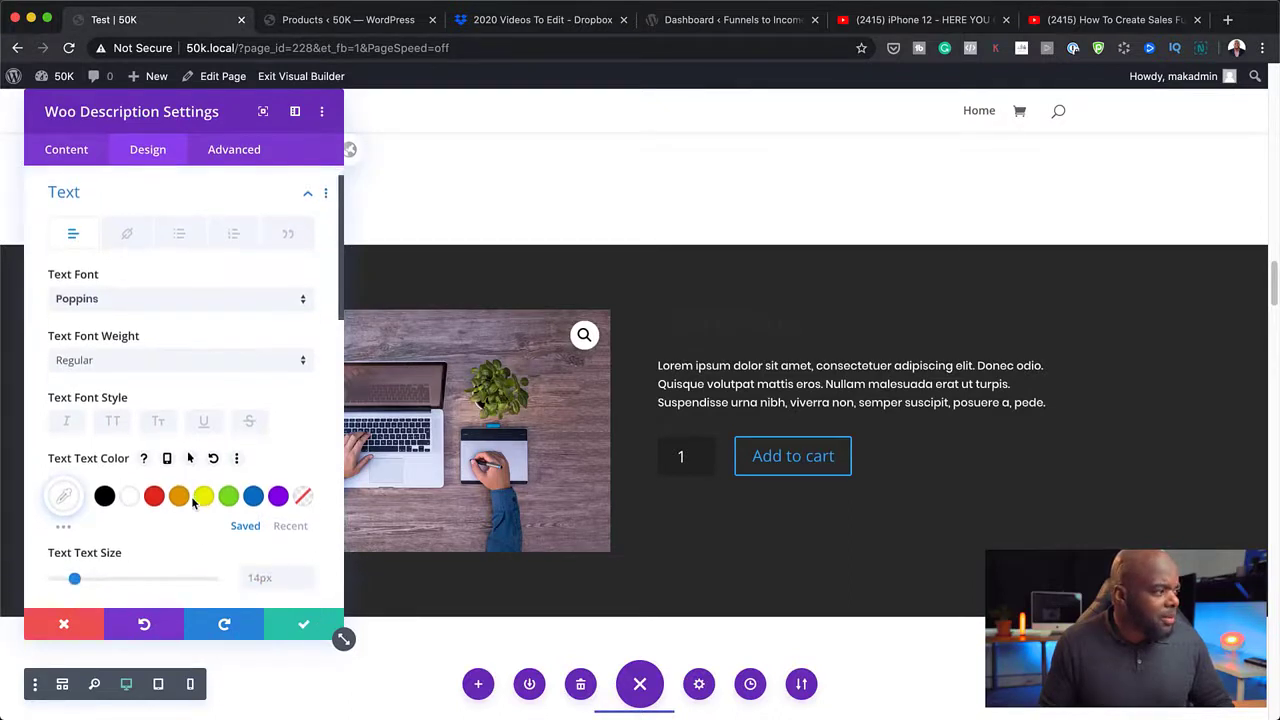
click(307, 565)
click(307, 565)
click(314, 627)
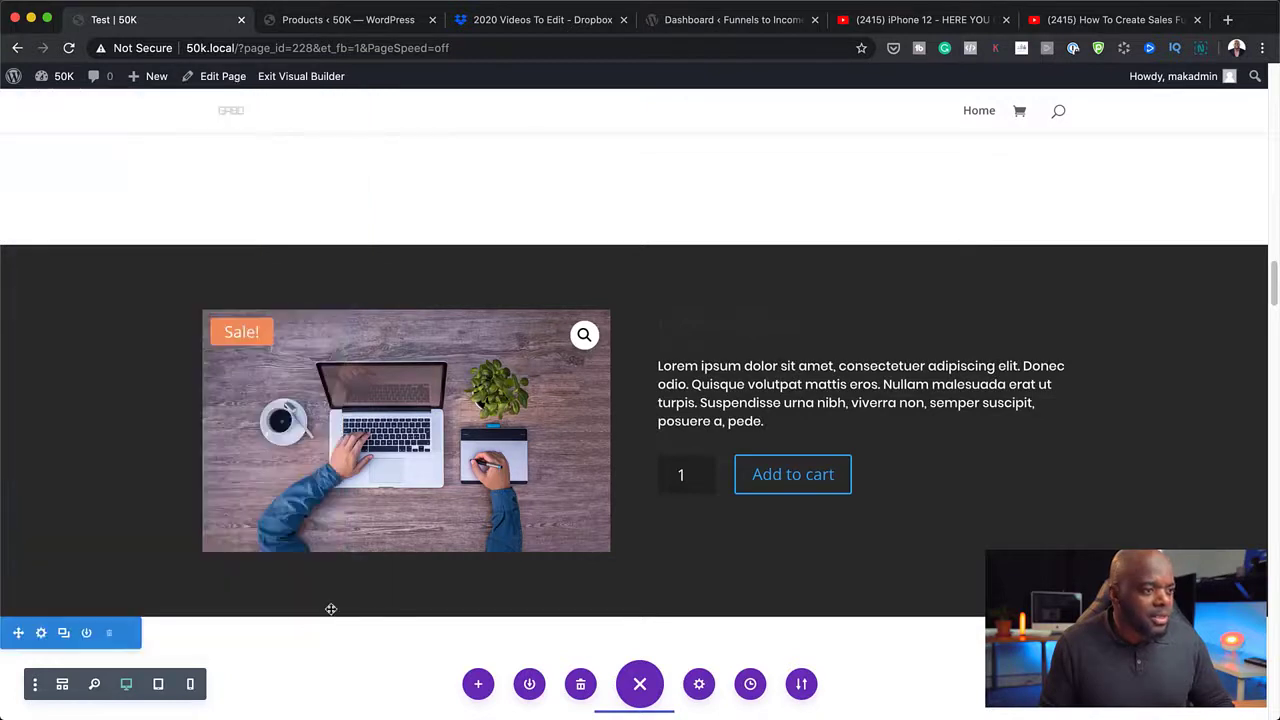
Style the product title as bold, uppercase Poppins in orange and save the Woo Title module
click(833, 318)
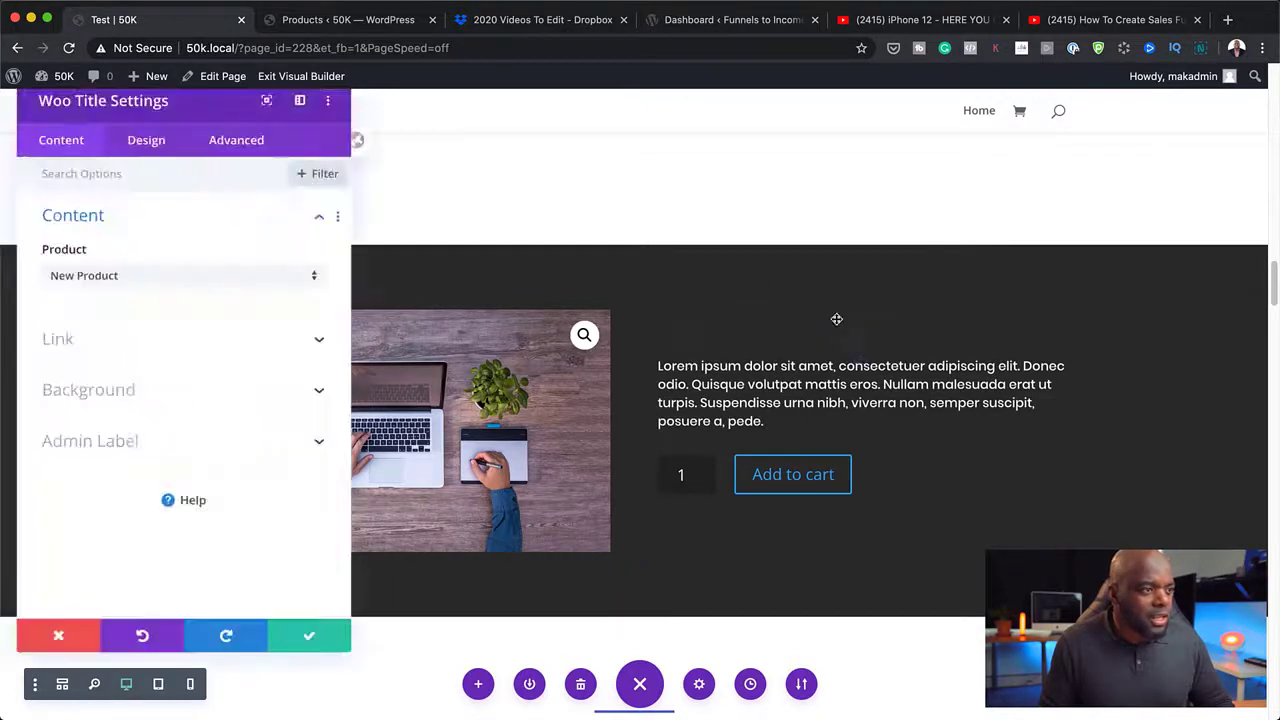
click(152, 151)
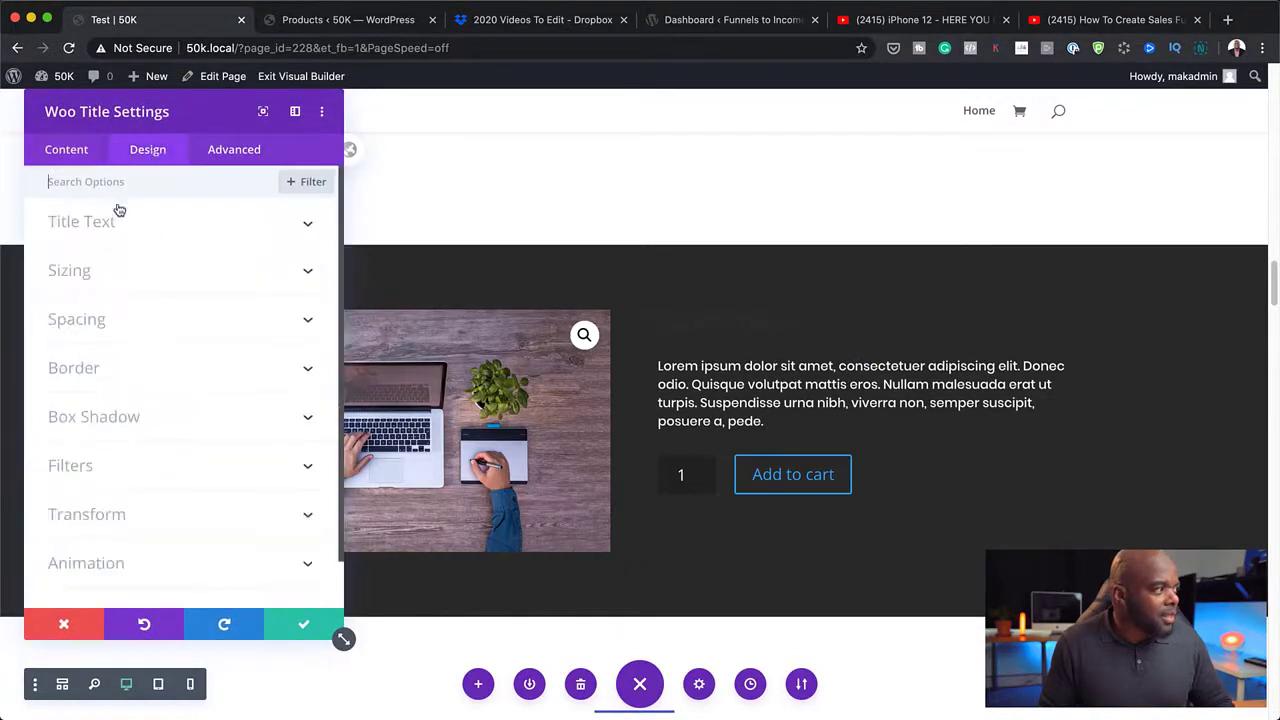
click(102, 229)
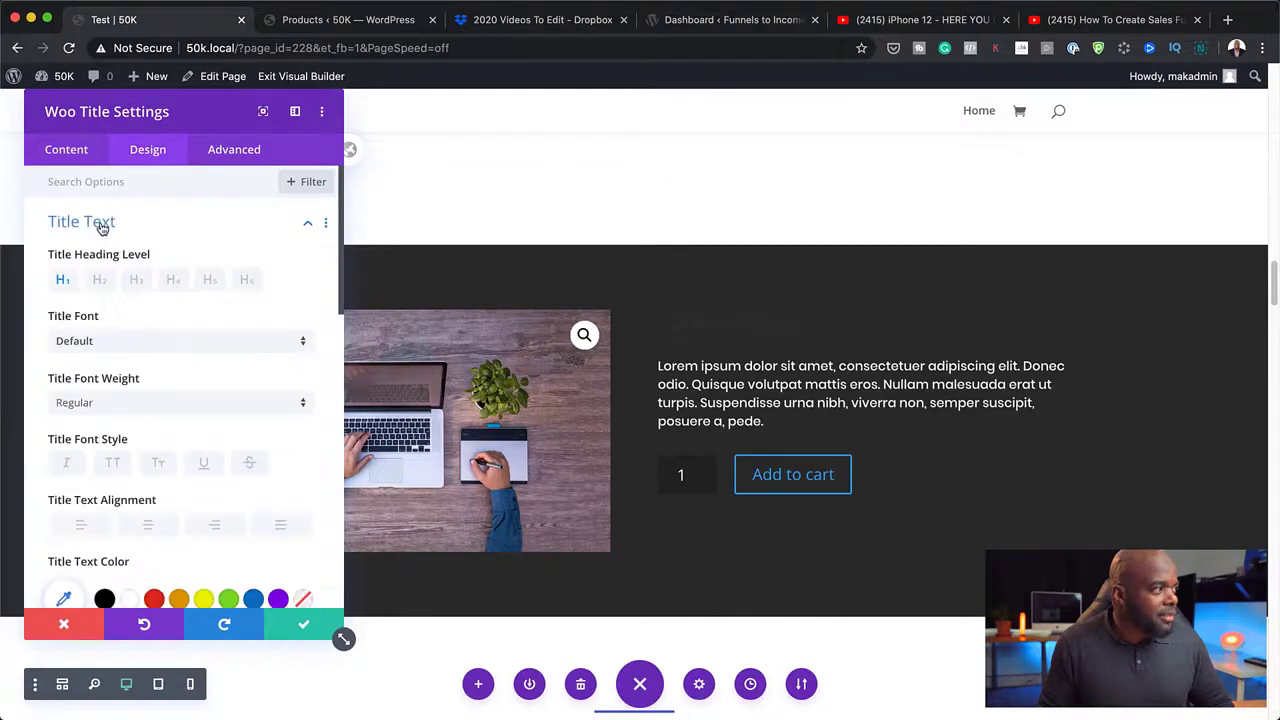
click(124, 341)
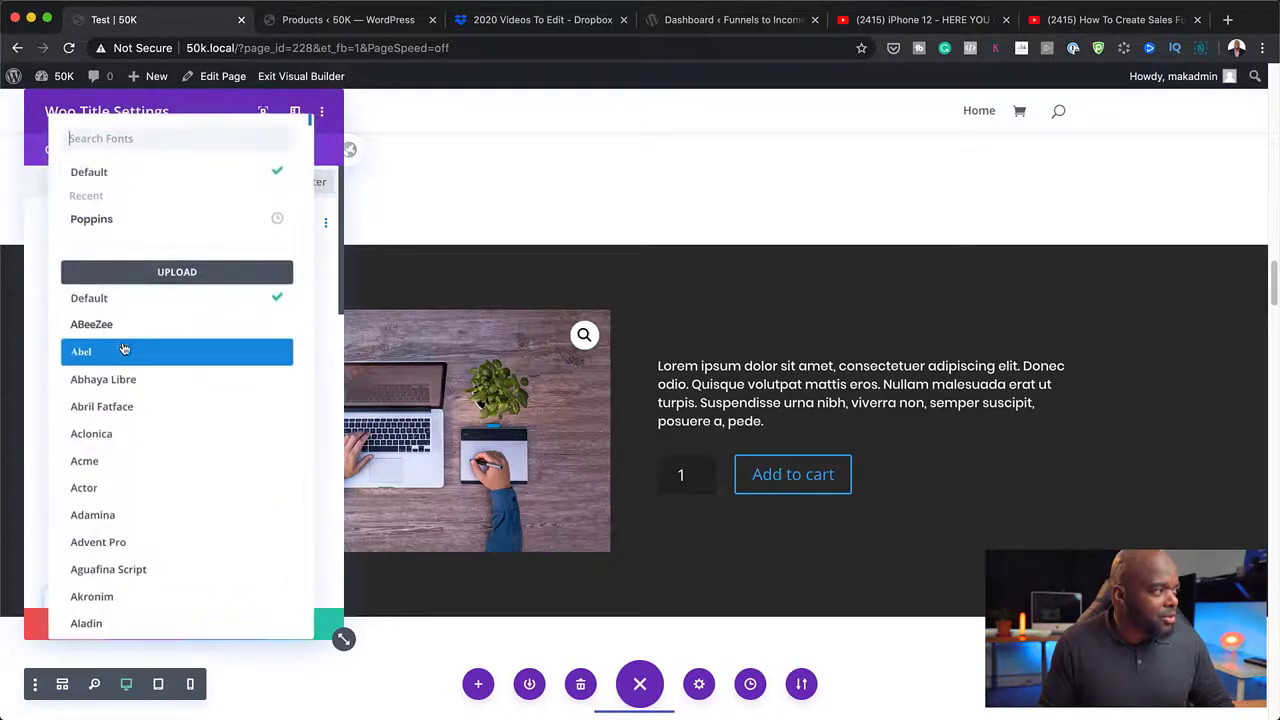
click(119, 219)
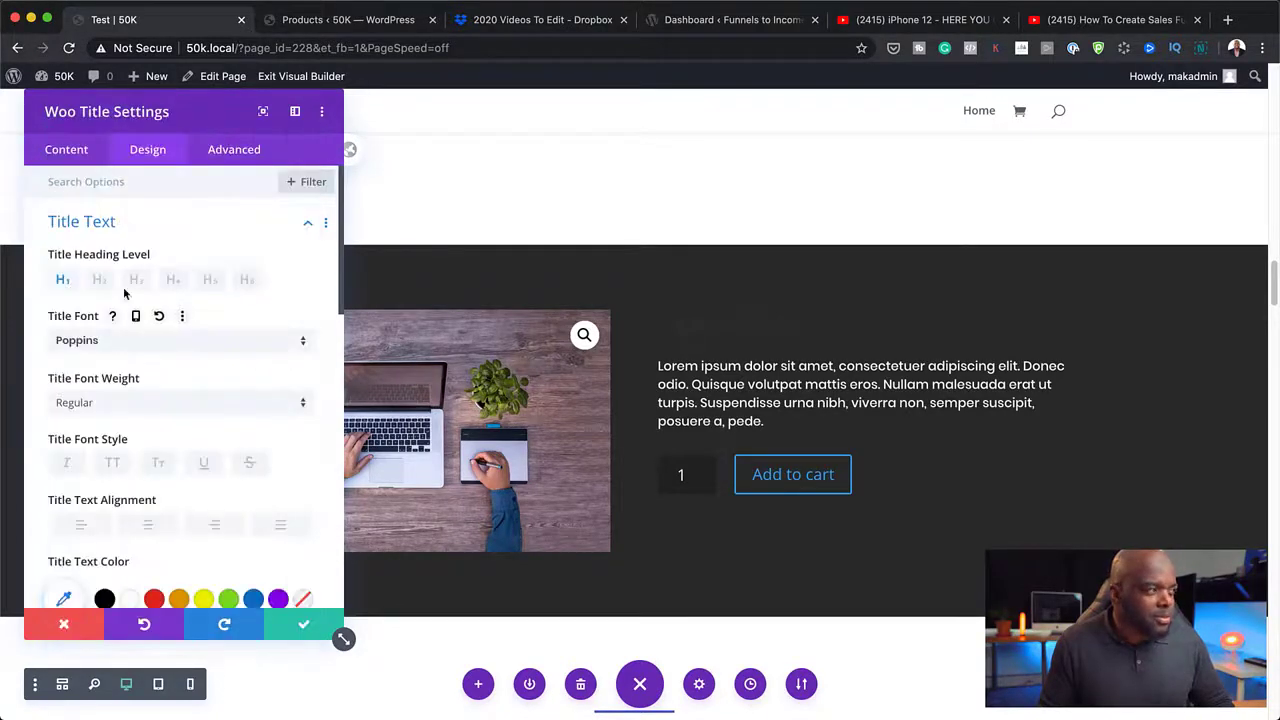
click(113, 463)
scroll(174, 509, down, 2)
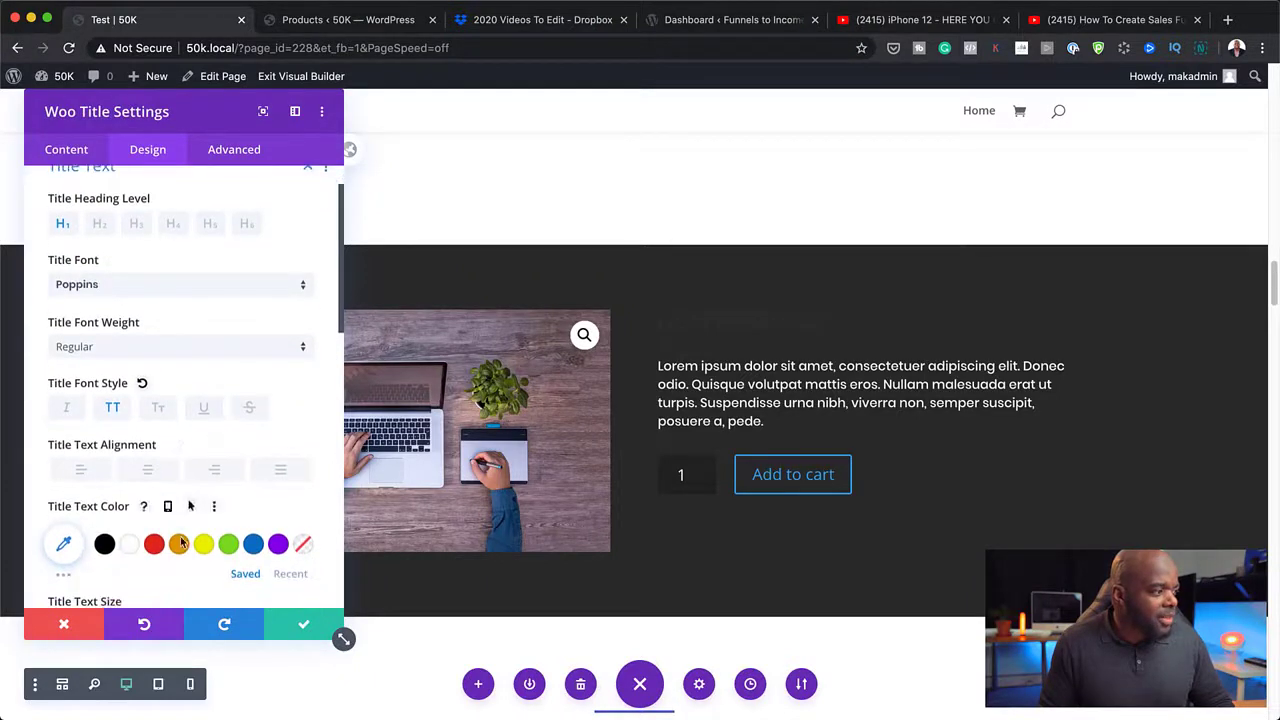
click(179, 545)
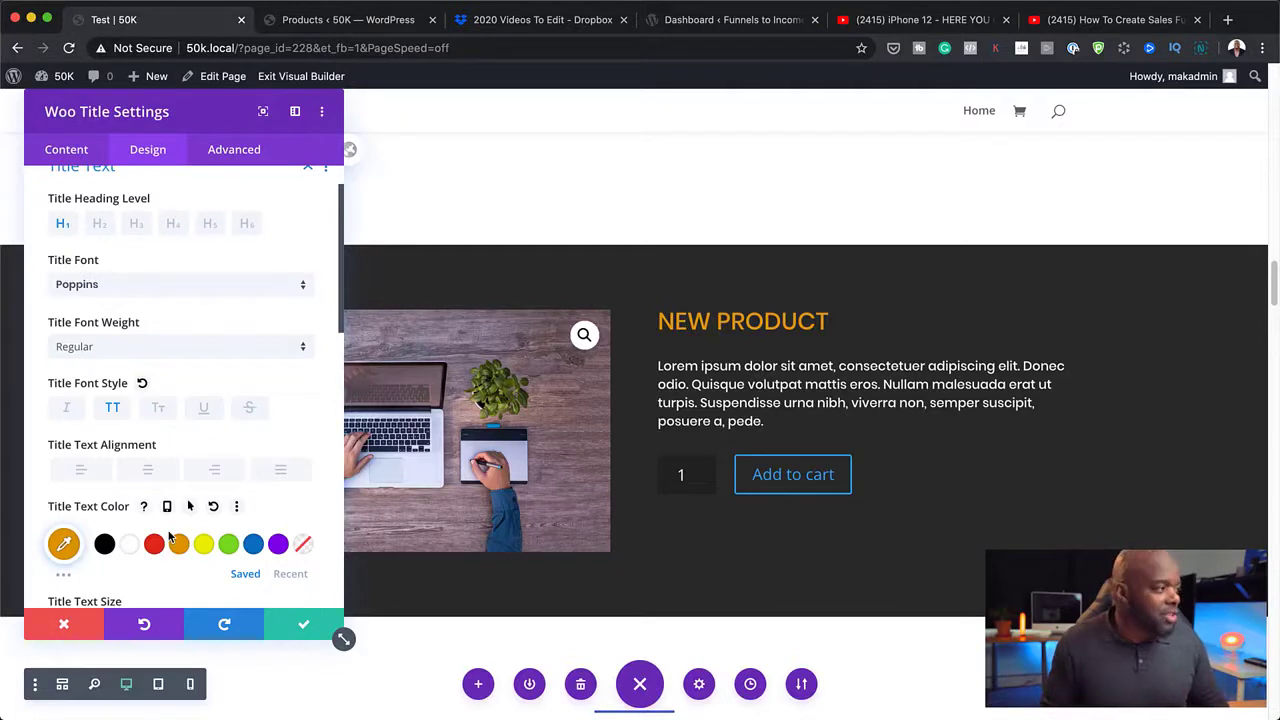
click(102, 348)
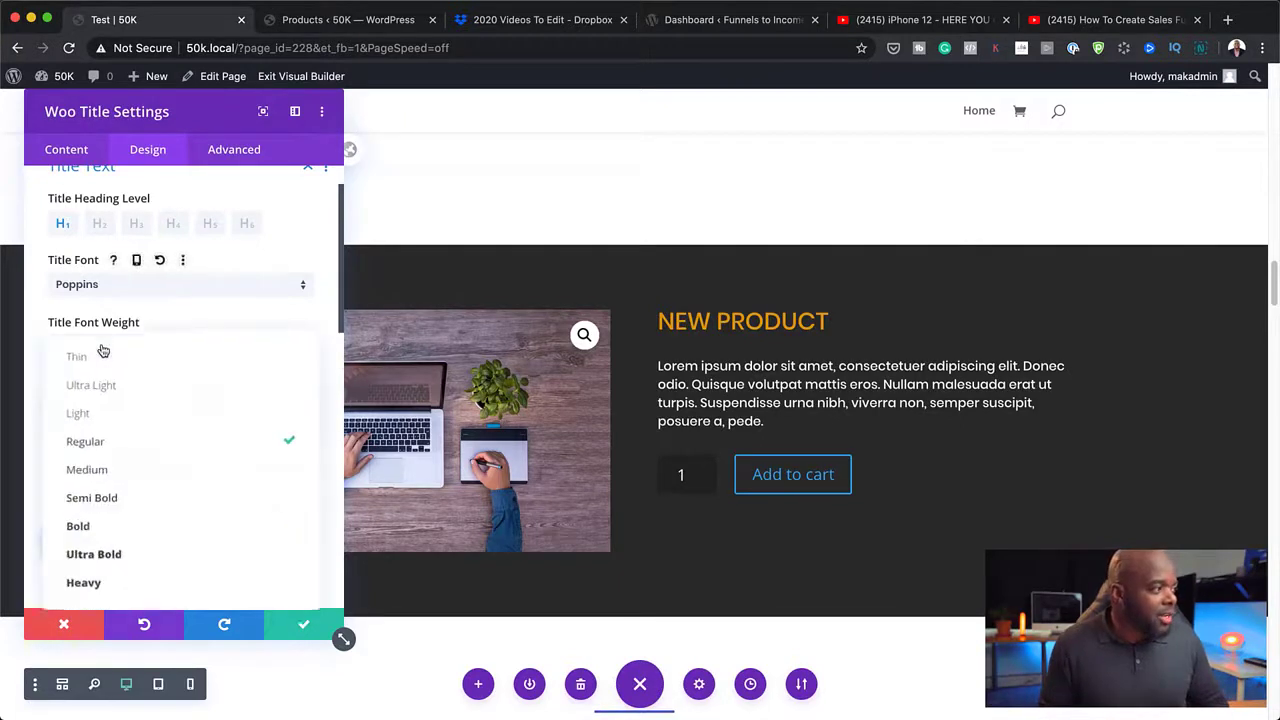
click(125, 527)
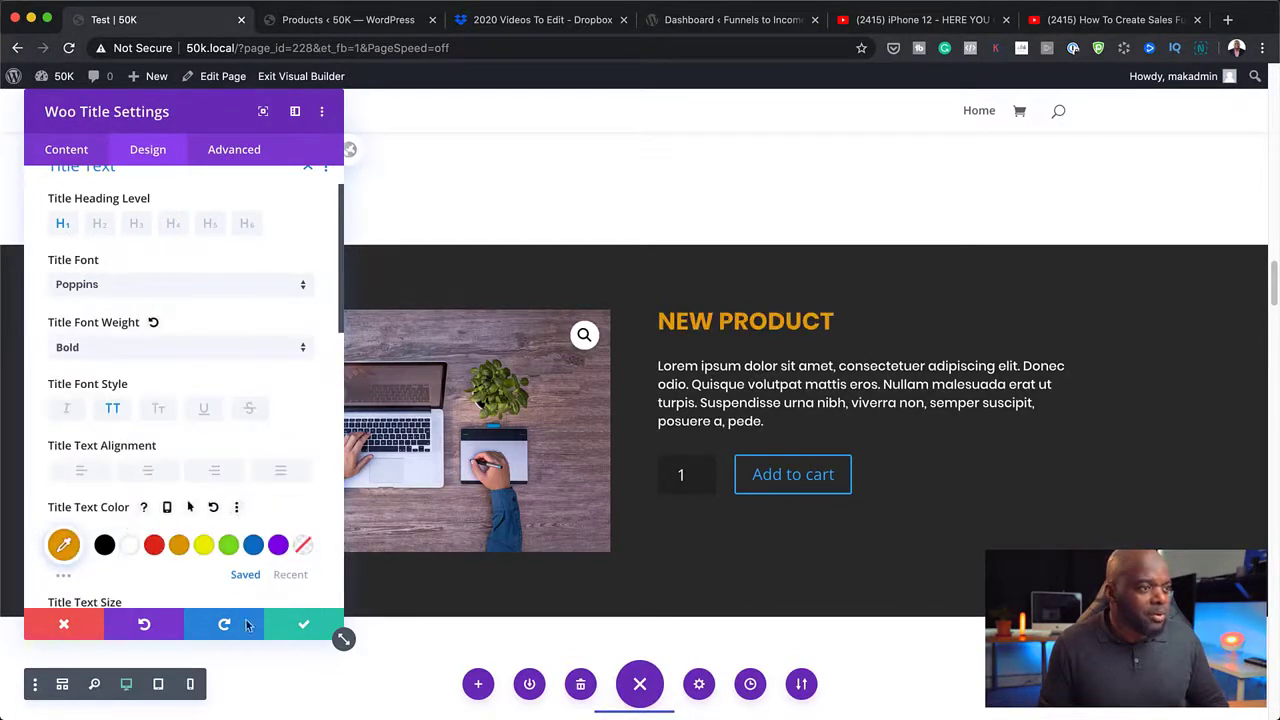
click(301, 627)
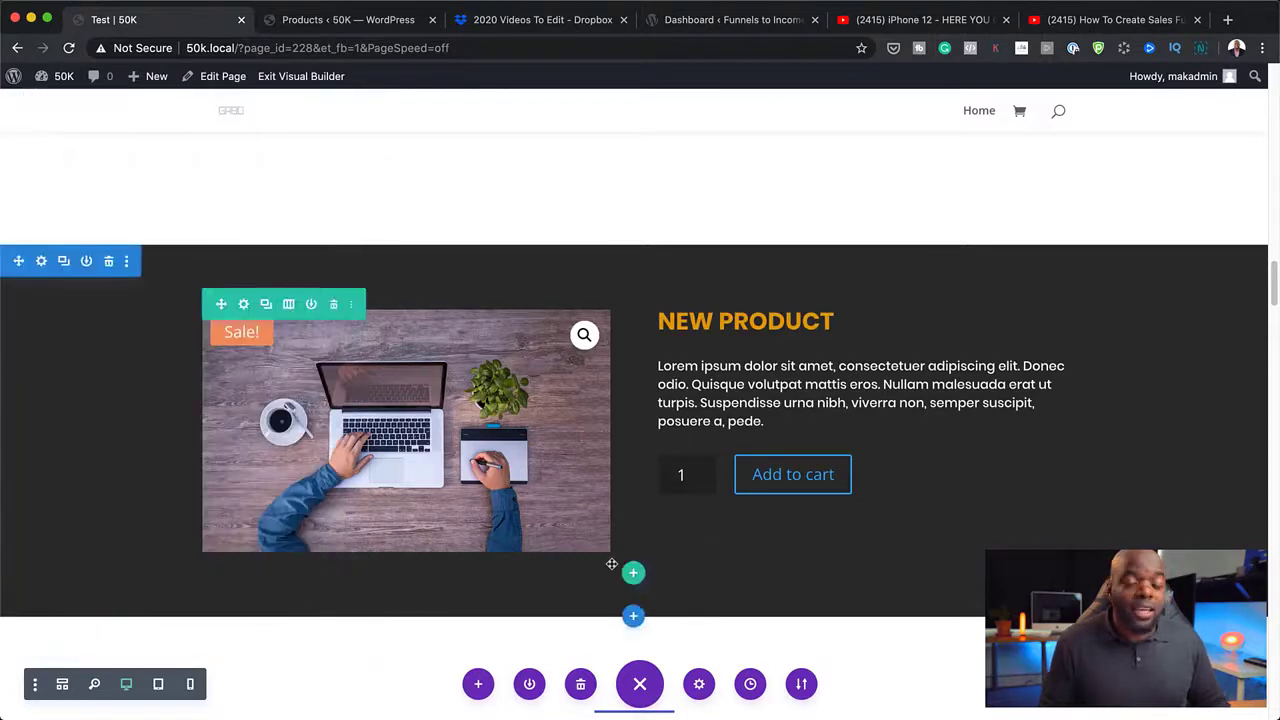
Enable custom button styles for the Woo Add To Cart module and give its button a red background
click(832, 462)
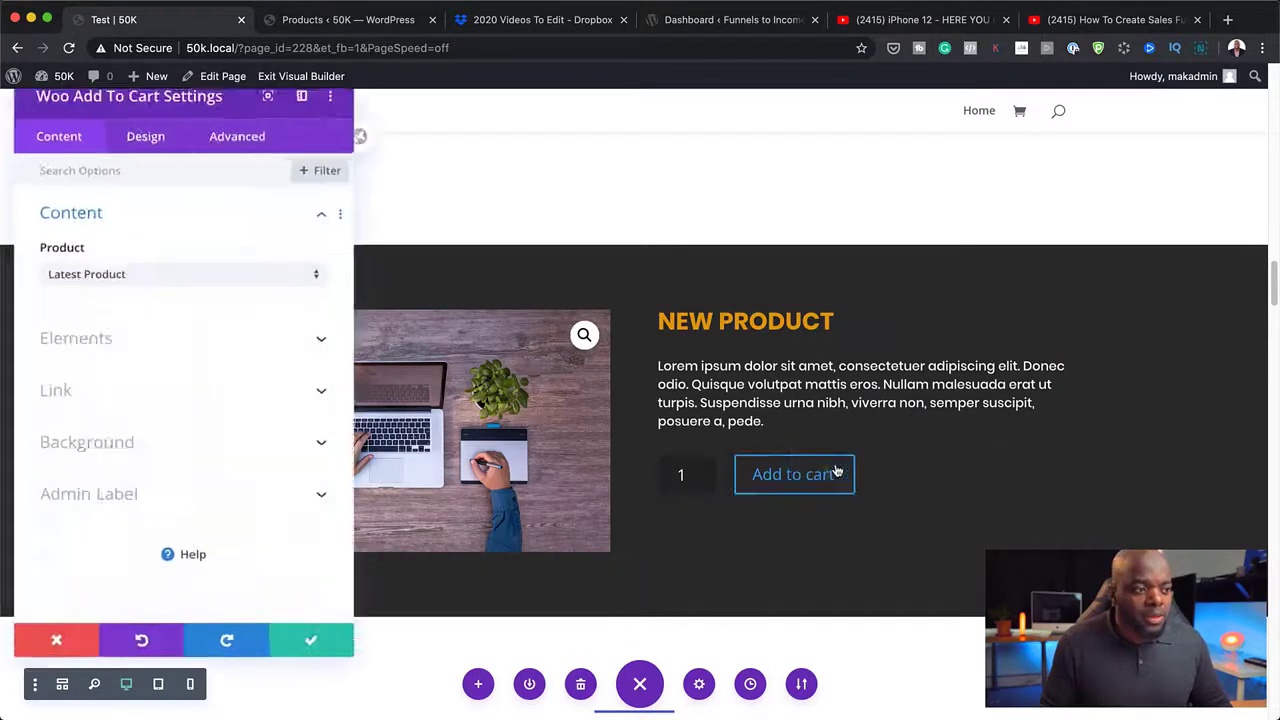
click(150, 150)
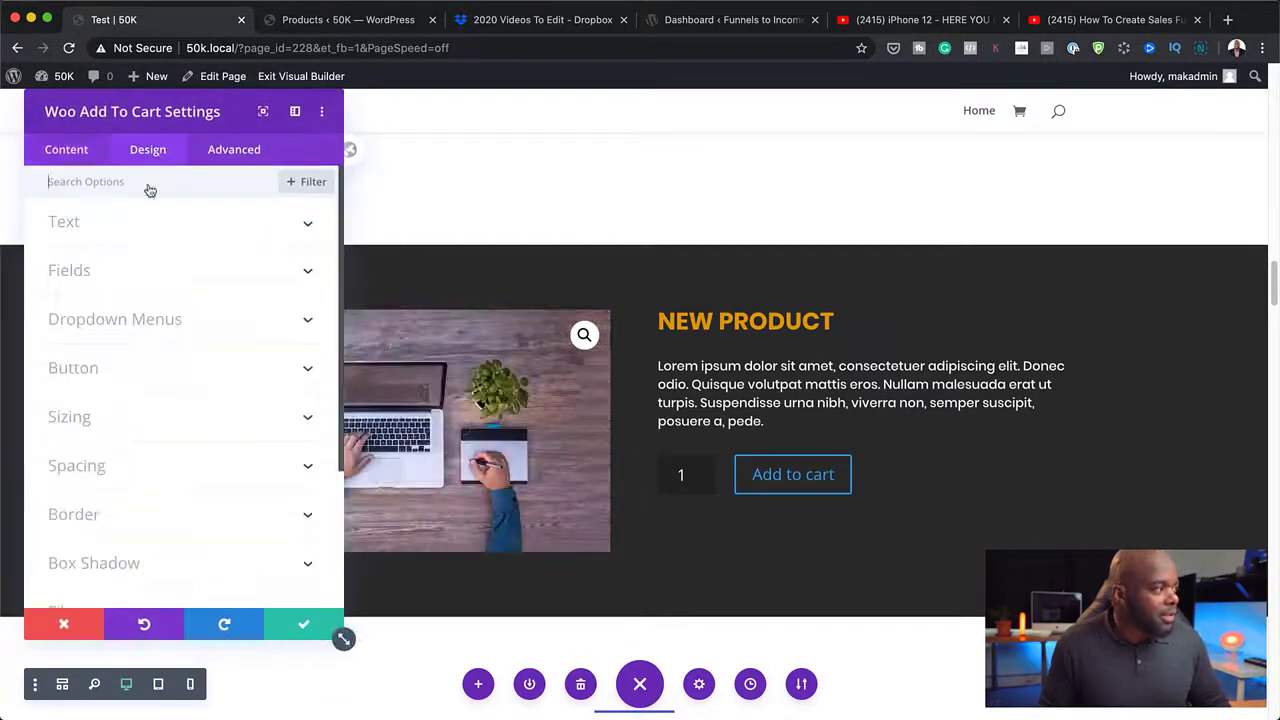
click(87, 371)
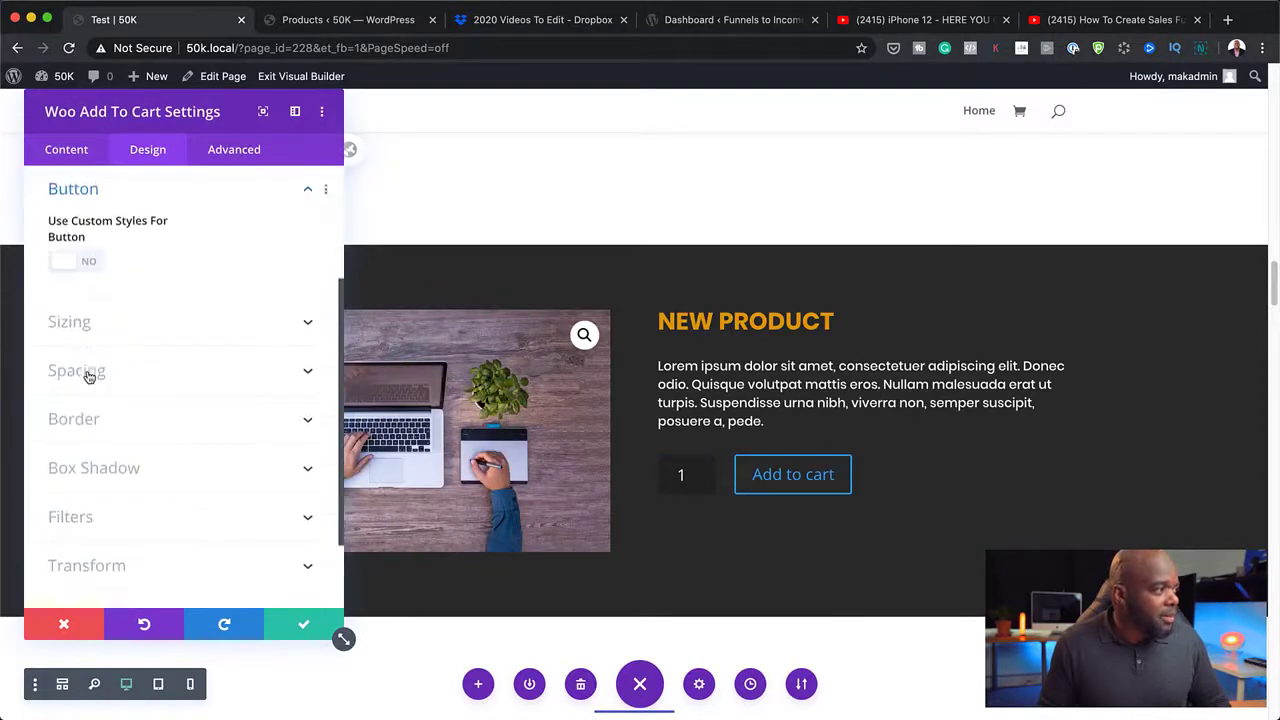
click(88, 263)
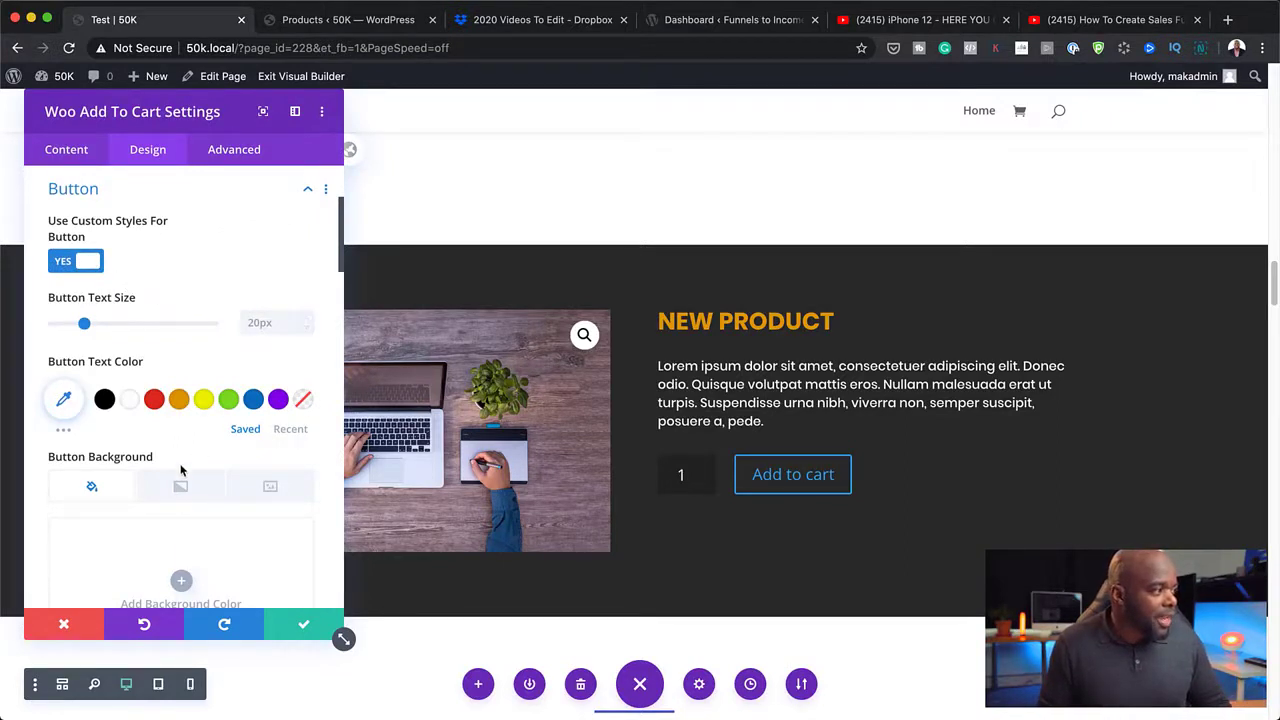
scroll(183, 505, down, 2)
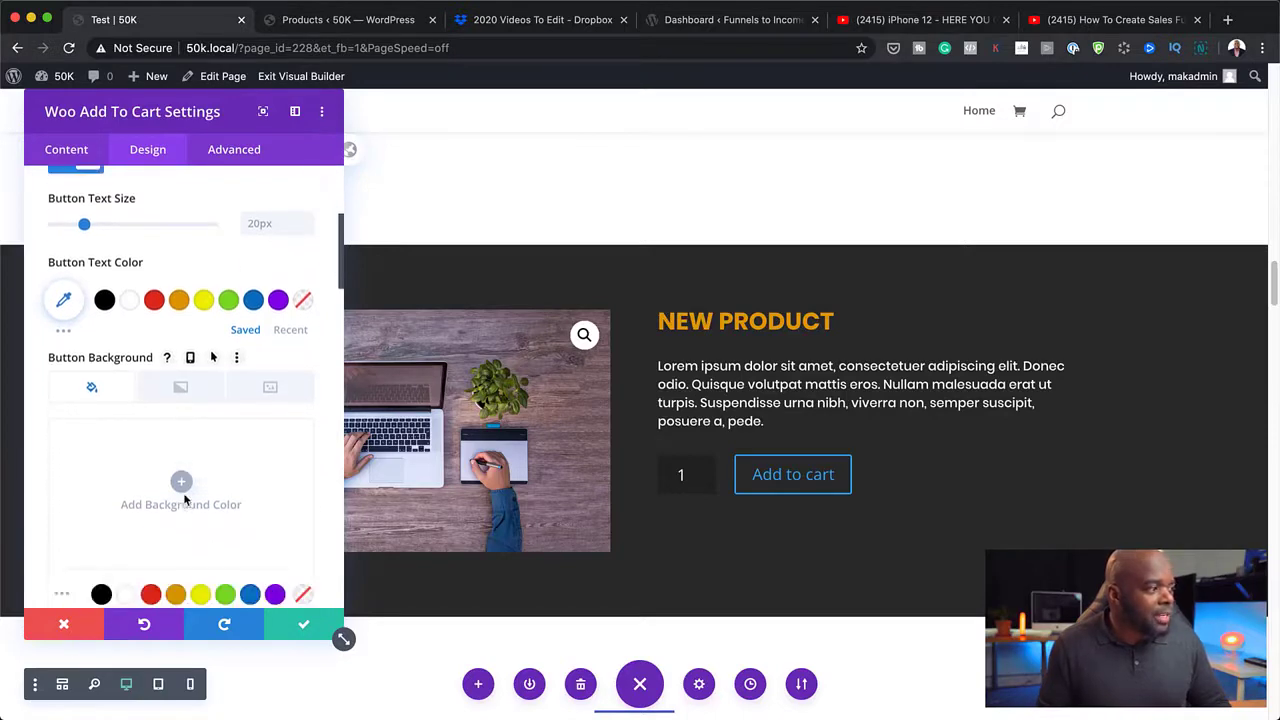
click(182, 485)
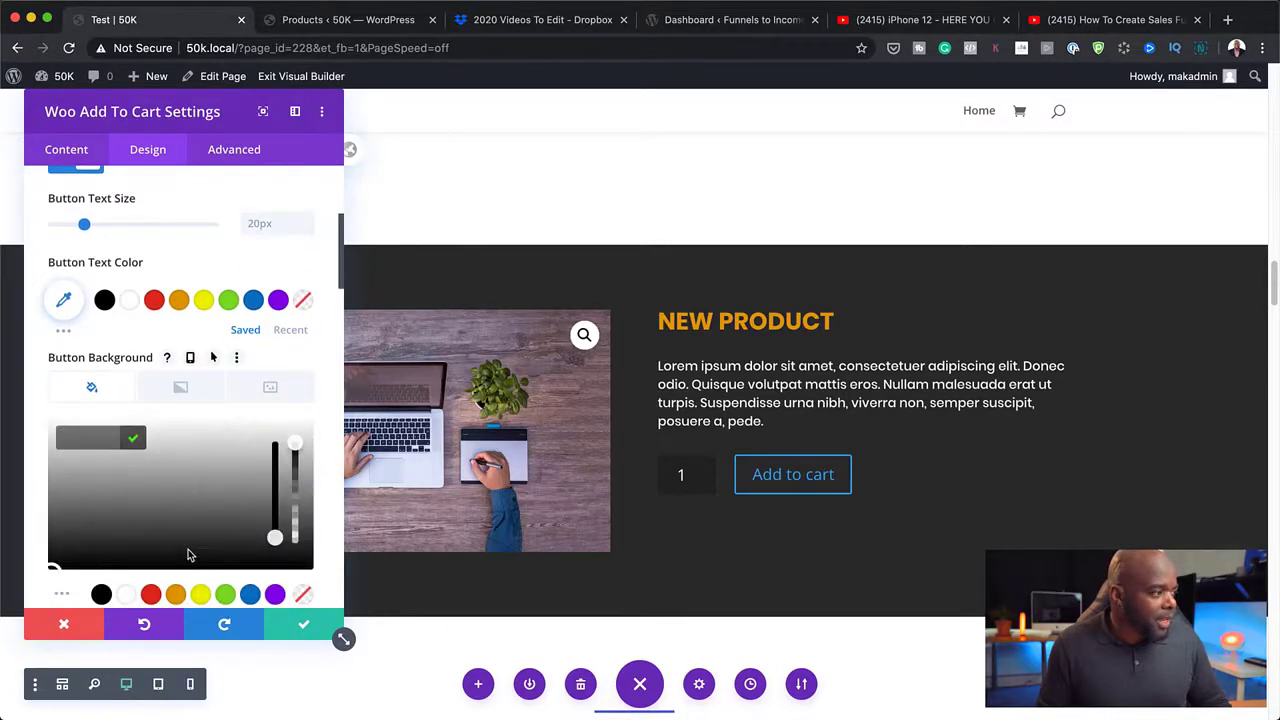
scroll(190, 555, down, 1)
click(150, 571)
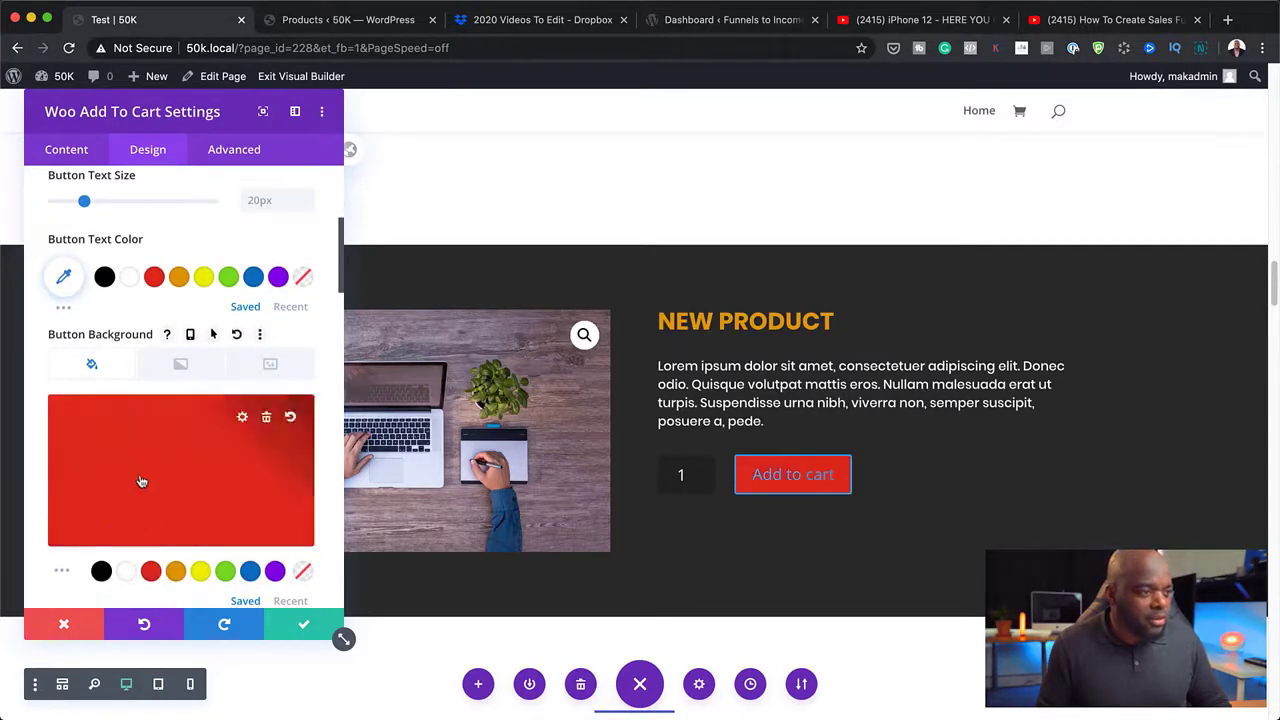
Set the Add to cart button's border width to 0px and its text color to white (#ffffff)
scroll(183, 490, down, 3)
drag(46, 514, 47, 514)
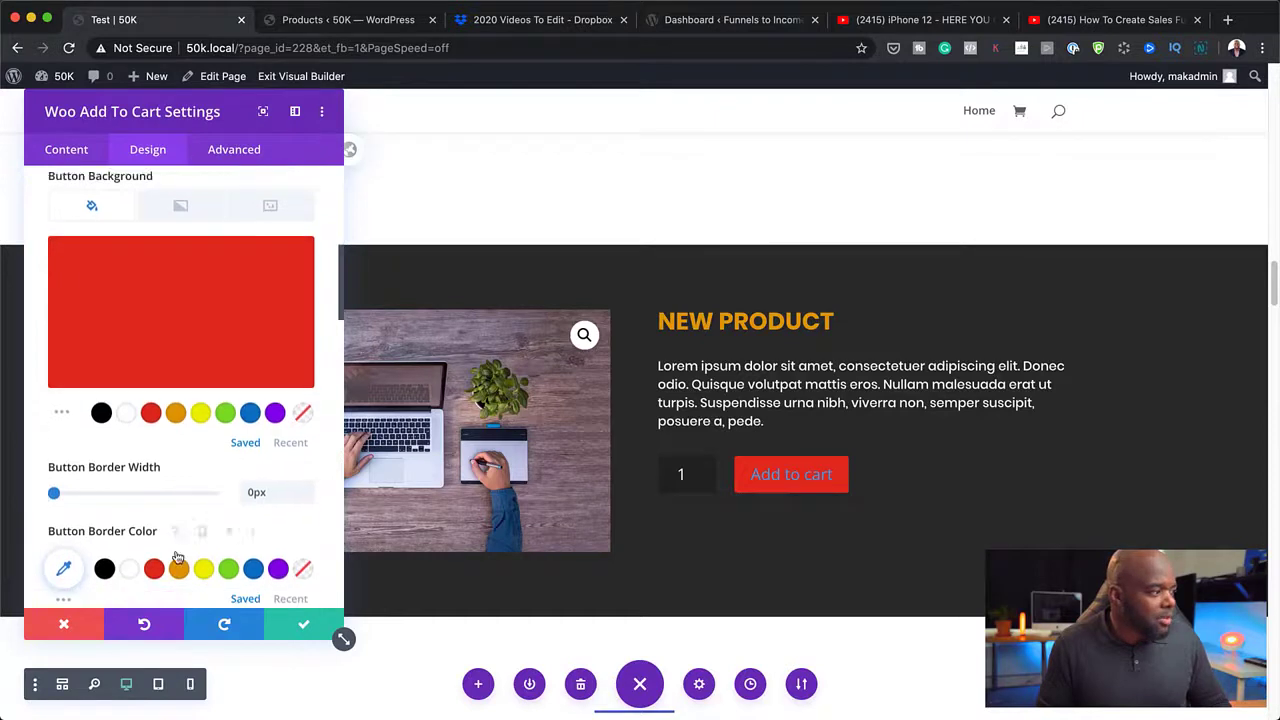
scroll(170, 557, up, 5)
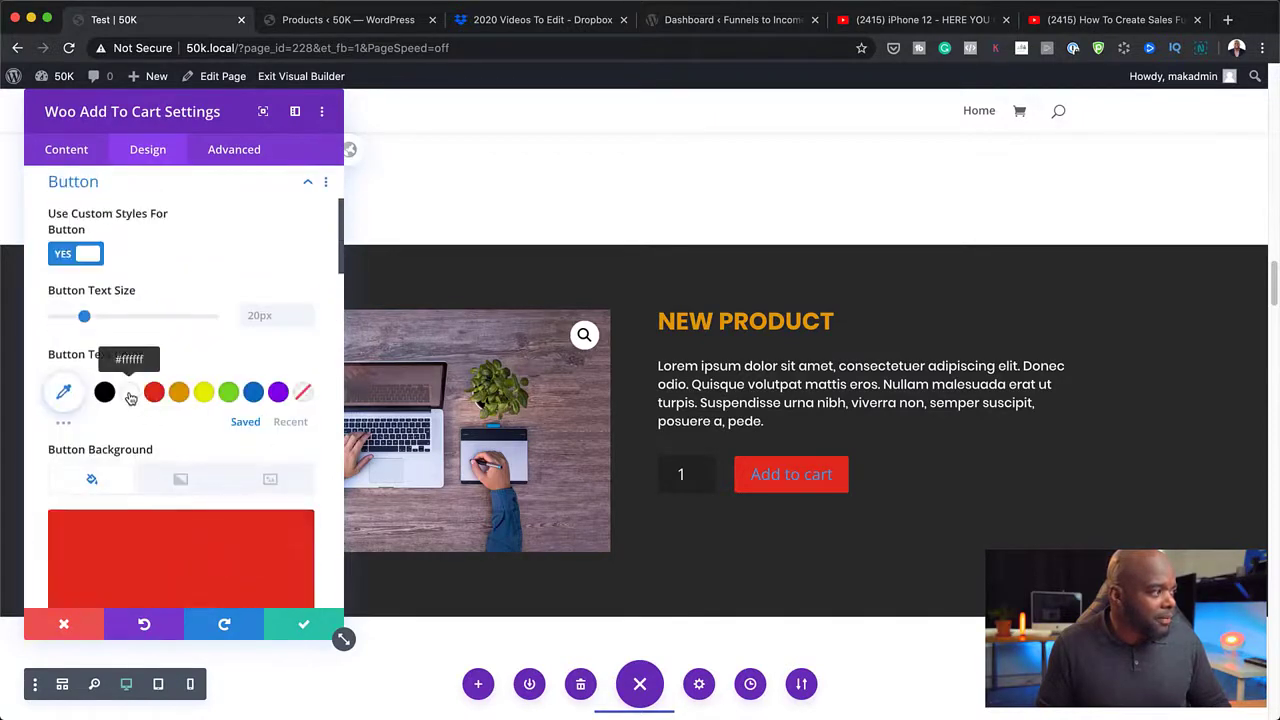
click(132, 393)
Set the Add to cart button's font to Poppins and save the module settings
scroll(160, 420, down, 8)
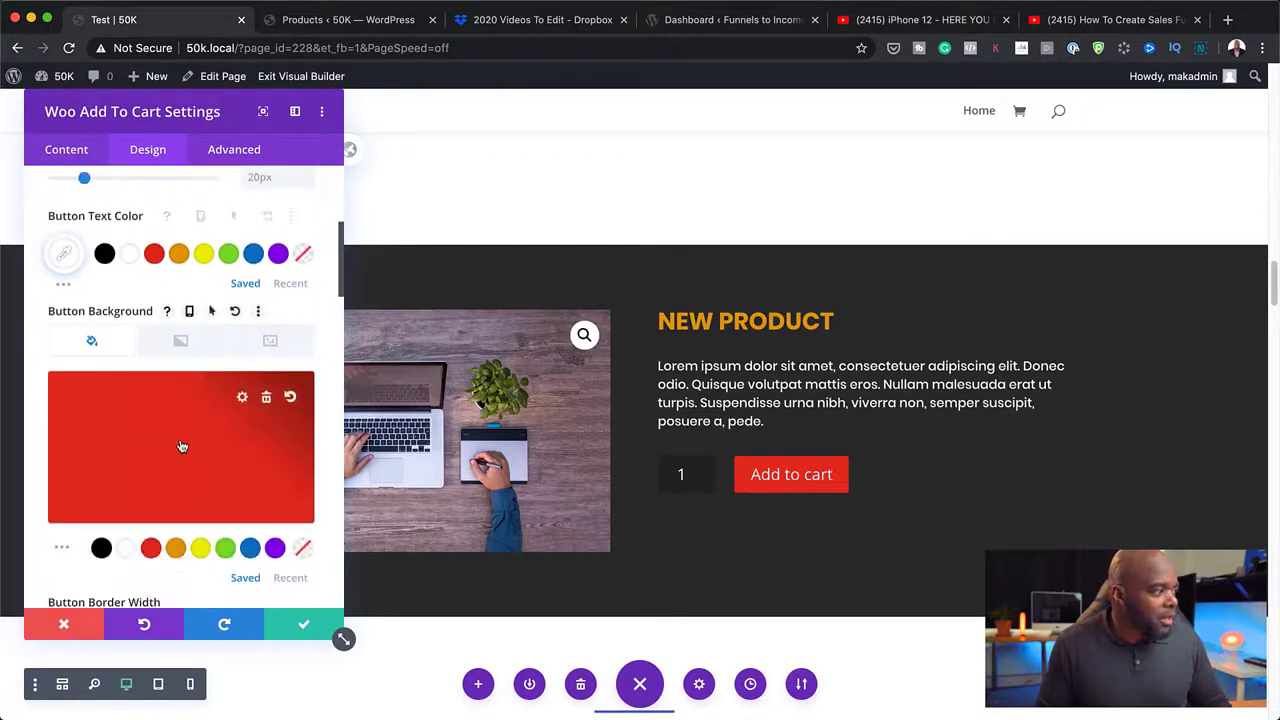
scroll(180, 445, down, 3)
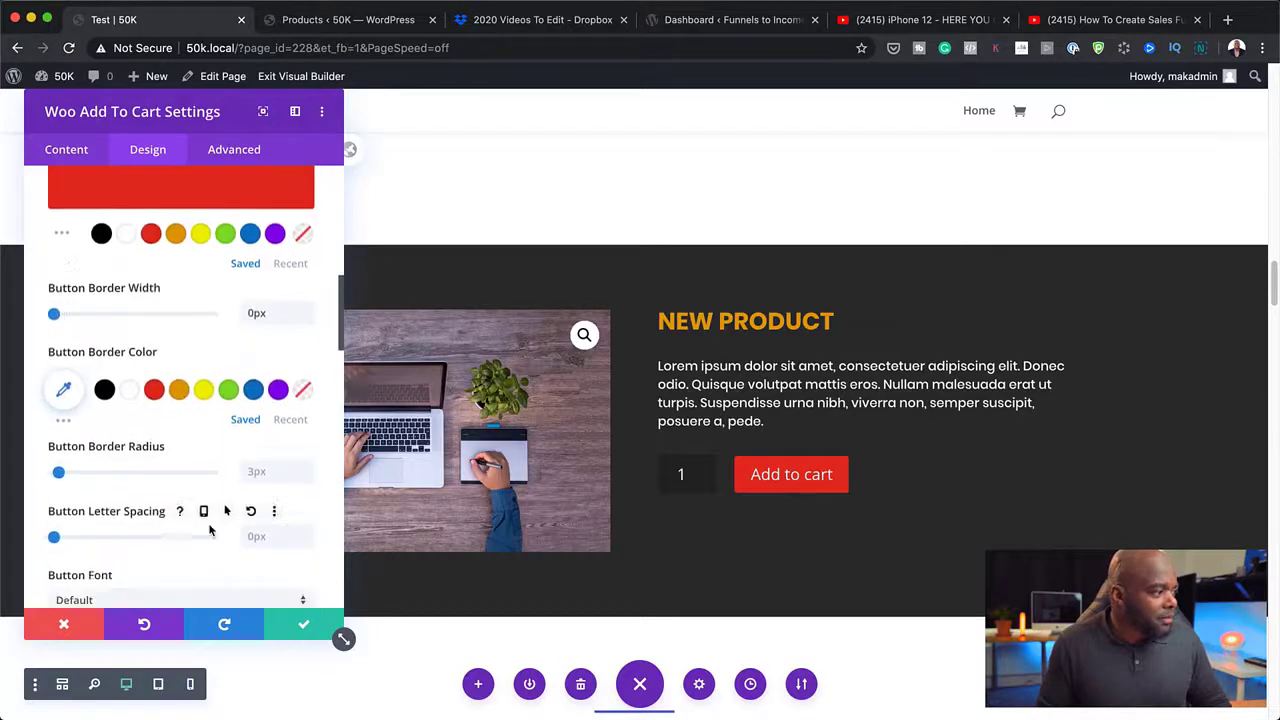
click(174, 530)
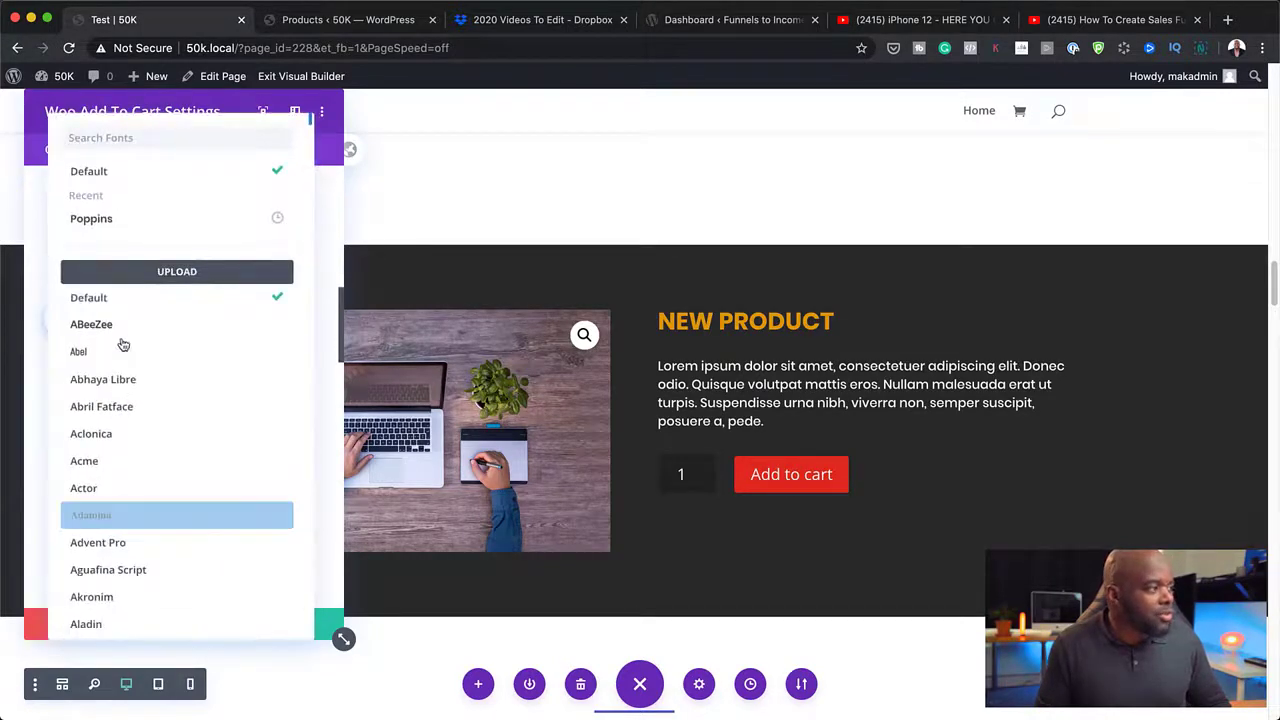
click(126, 220)
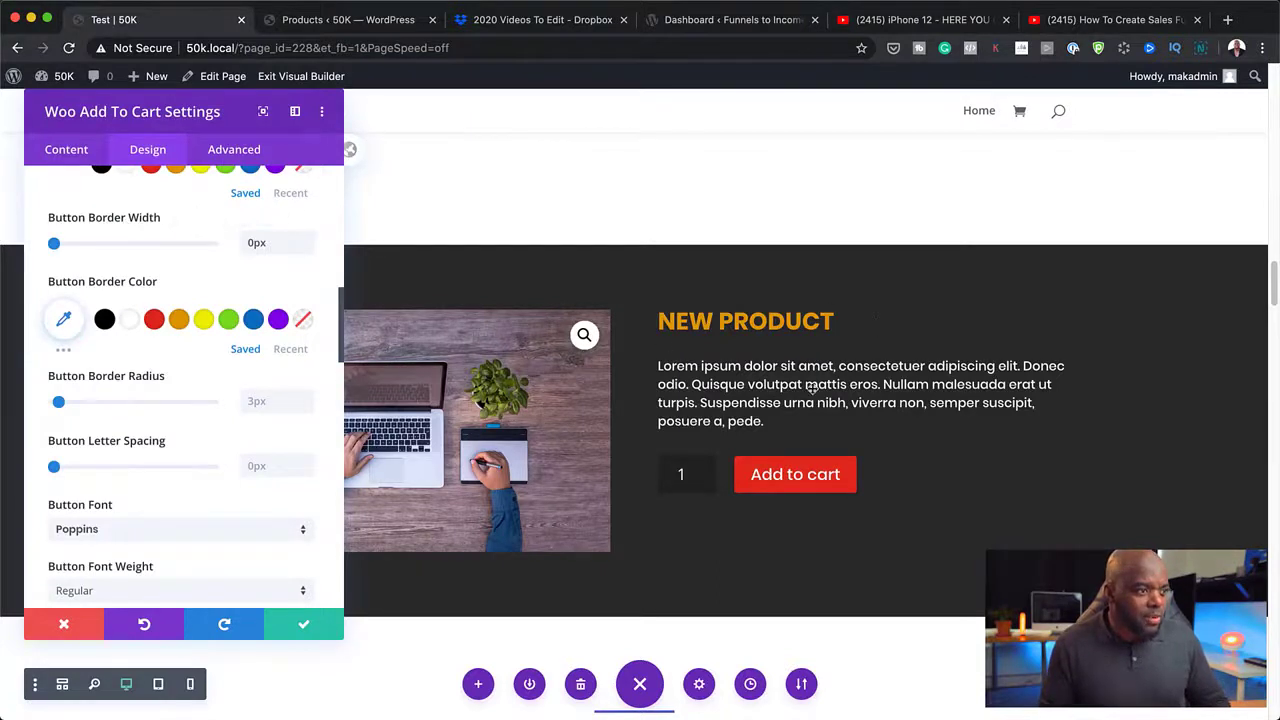
click(303, 626)
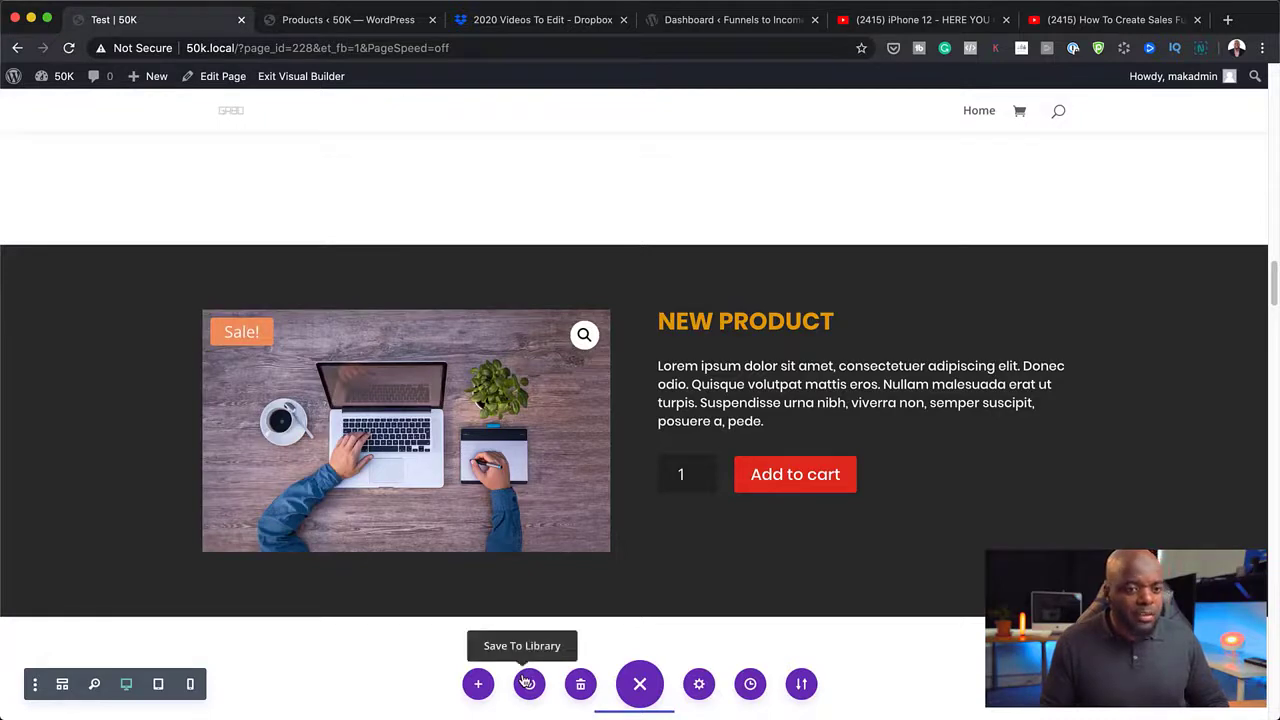
Exit the visual builder, saving all changes to the page
click(297, 76)
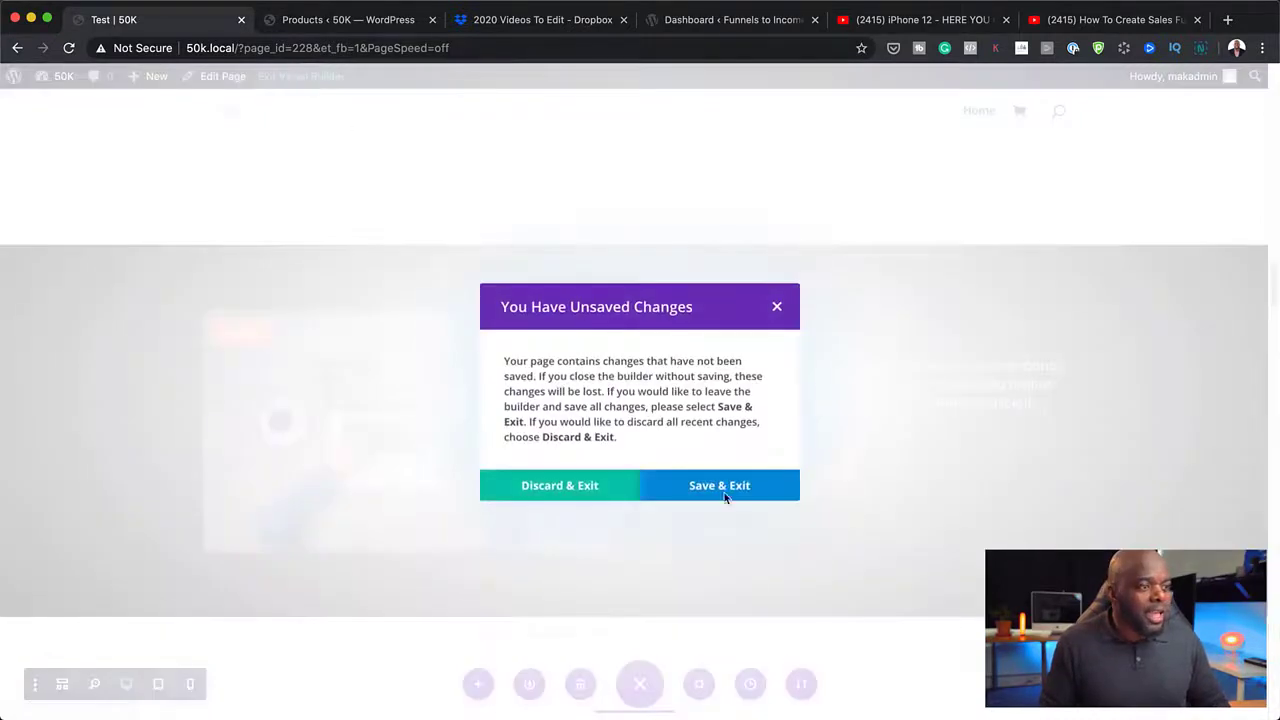
click(728, 497)
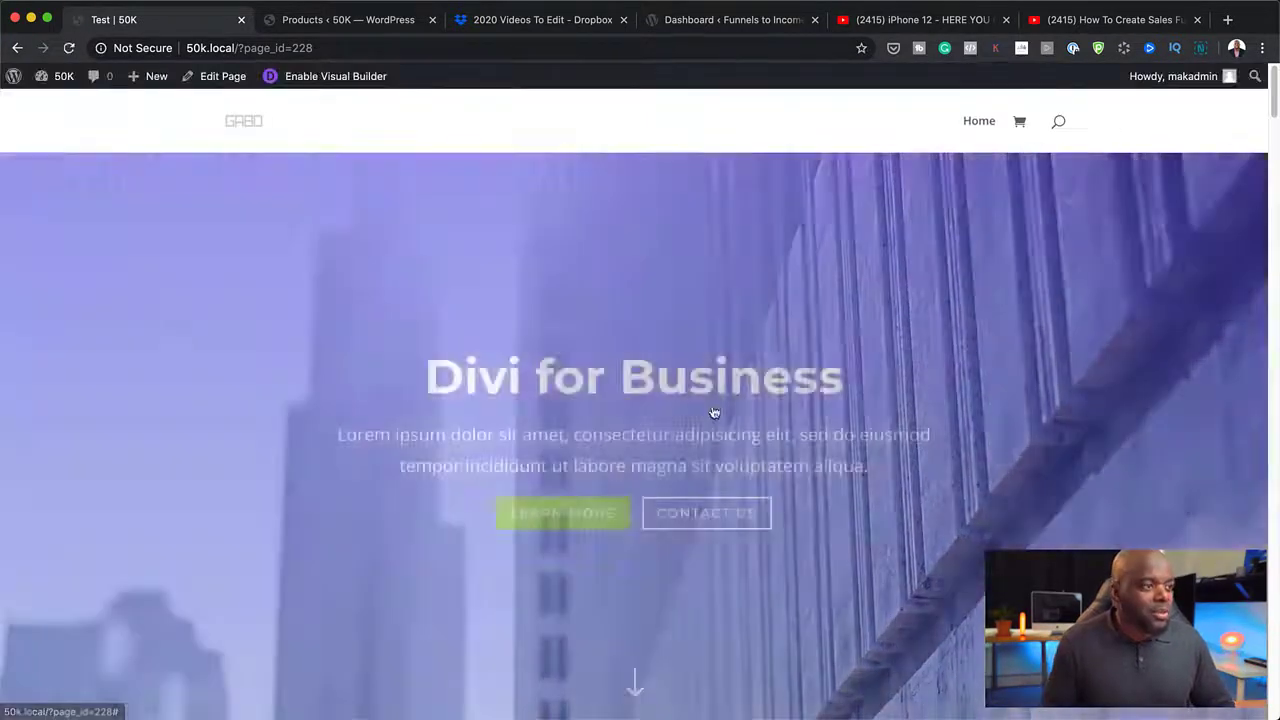
Find the product section on the live page and raise the product quantity to 2
scroll(712, 404, down, 5)
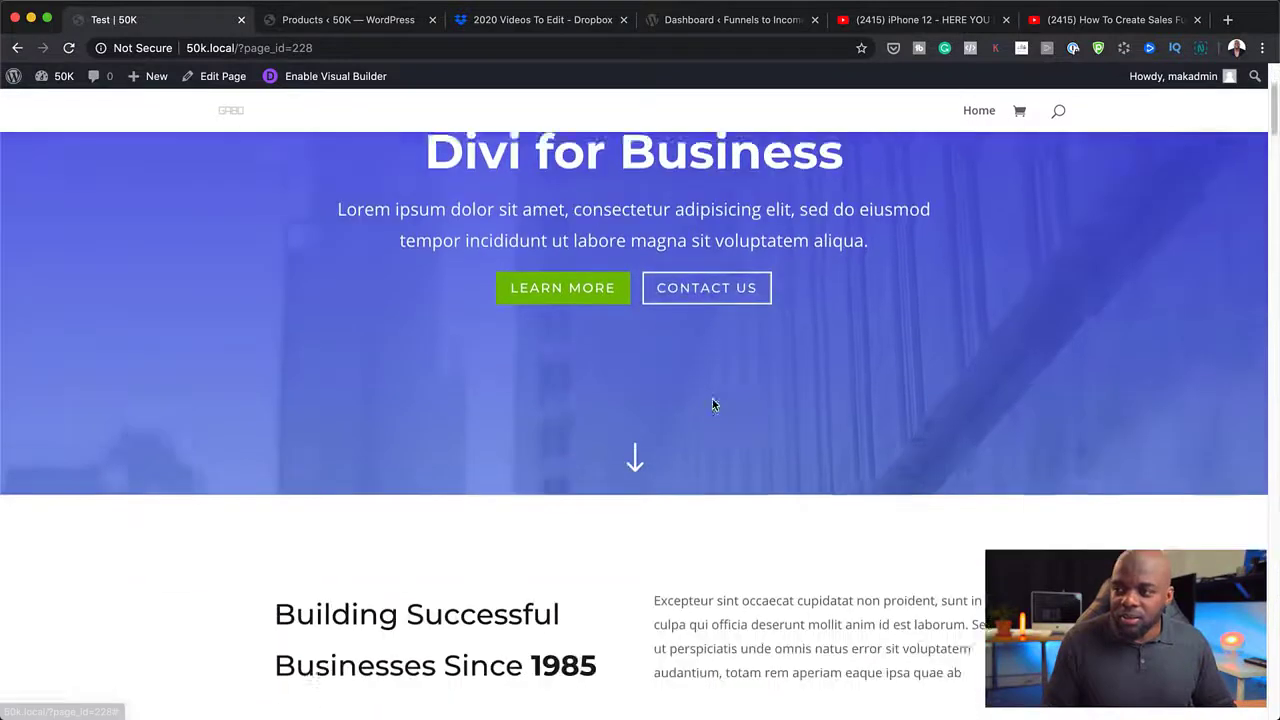
scroll(712, 404, down, 10)
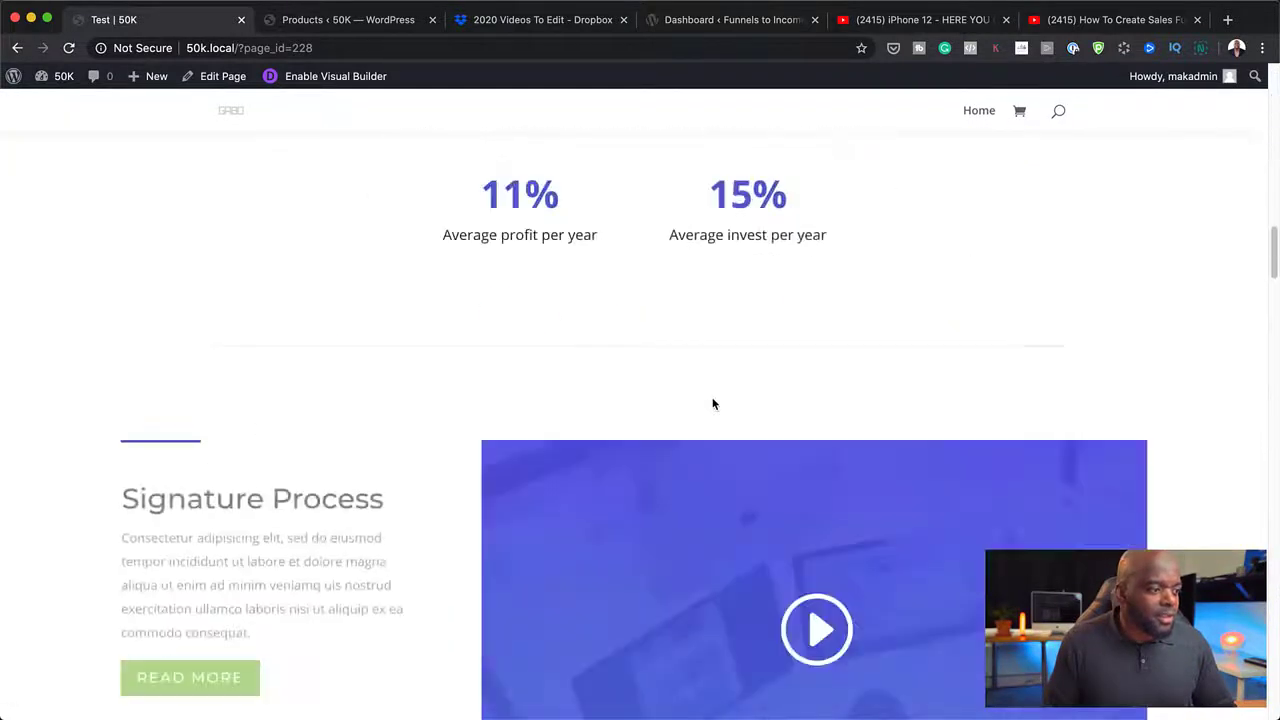
scroll(712, 404, down, 8)
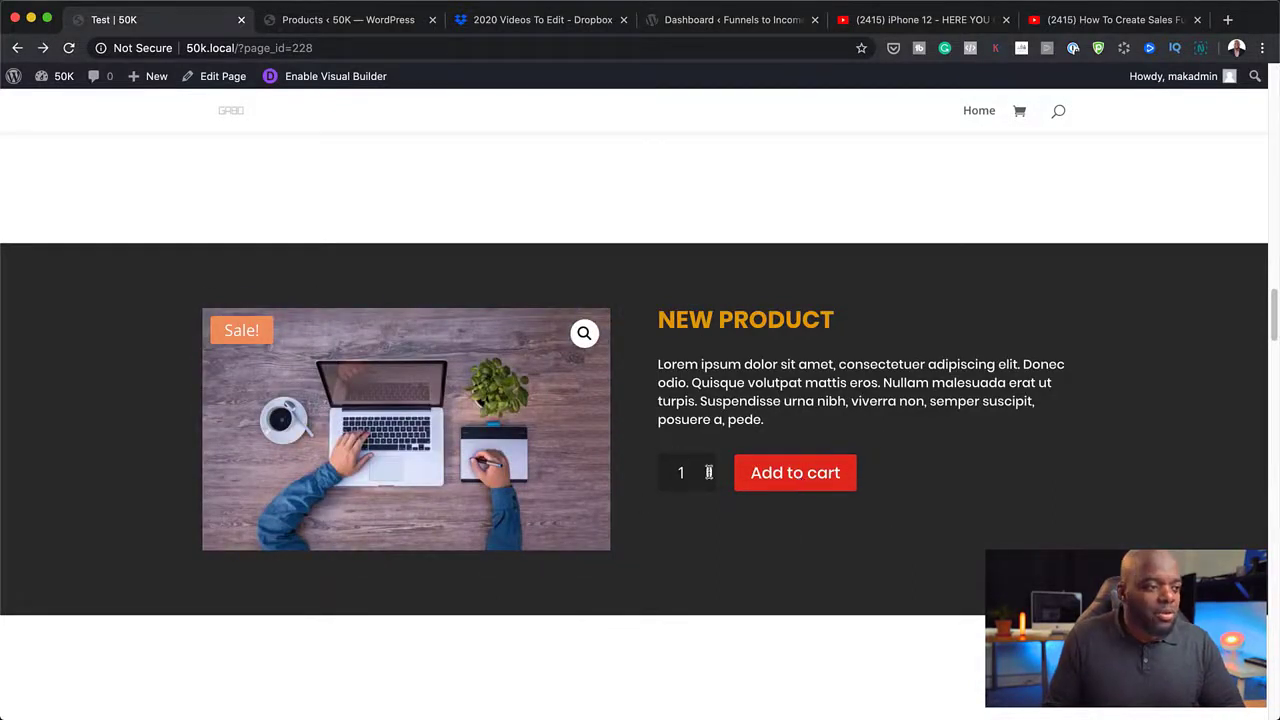
click(709, 469)
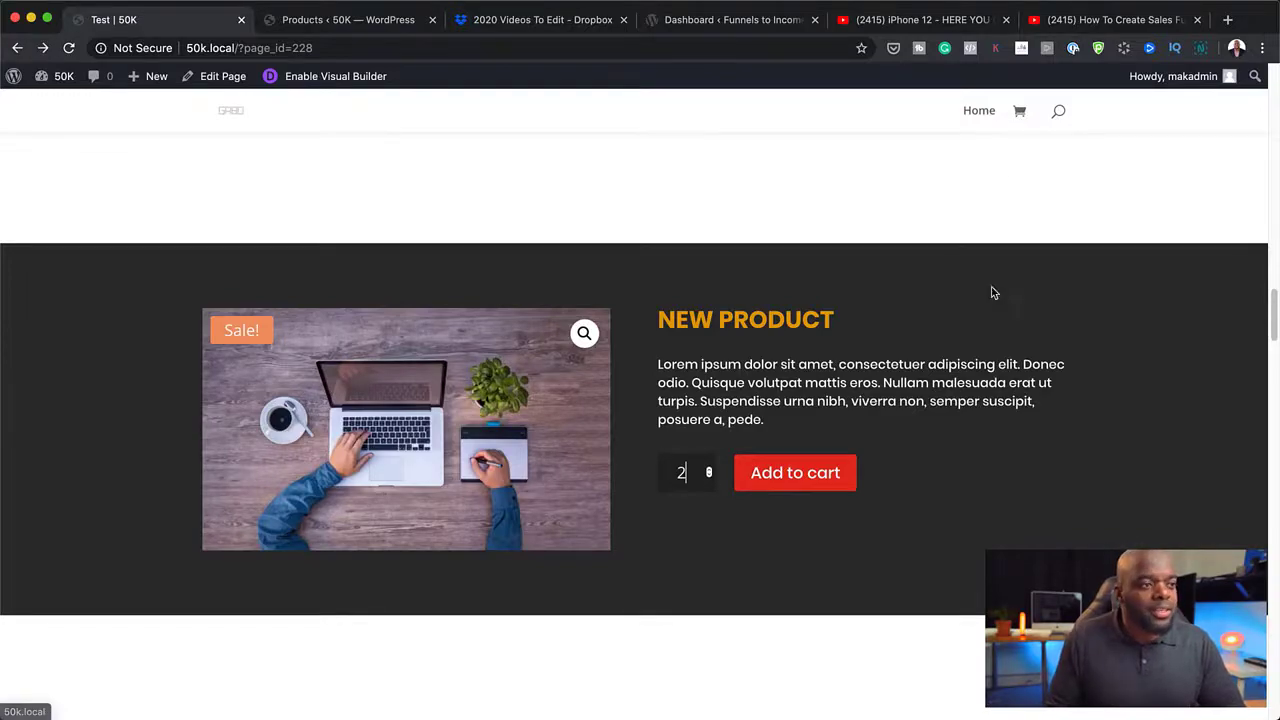
scroll(966, 503, up, 15)
scroll(964, 500, up, 4)
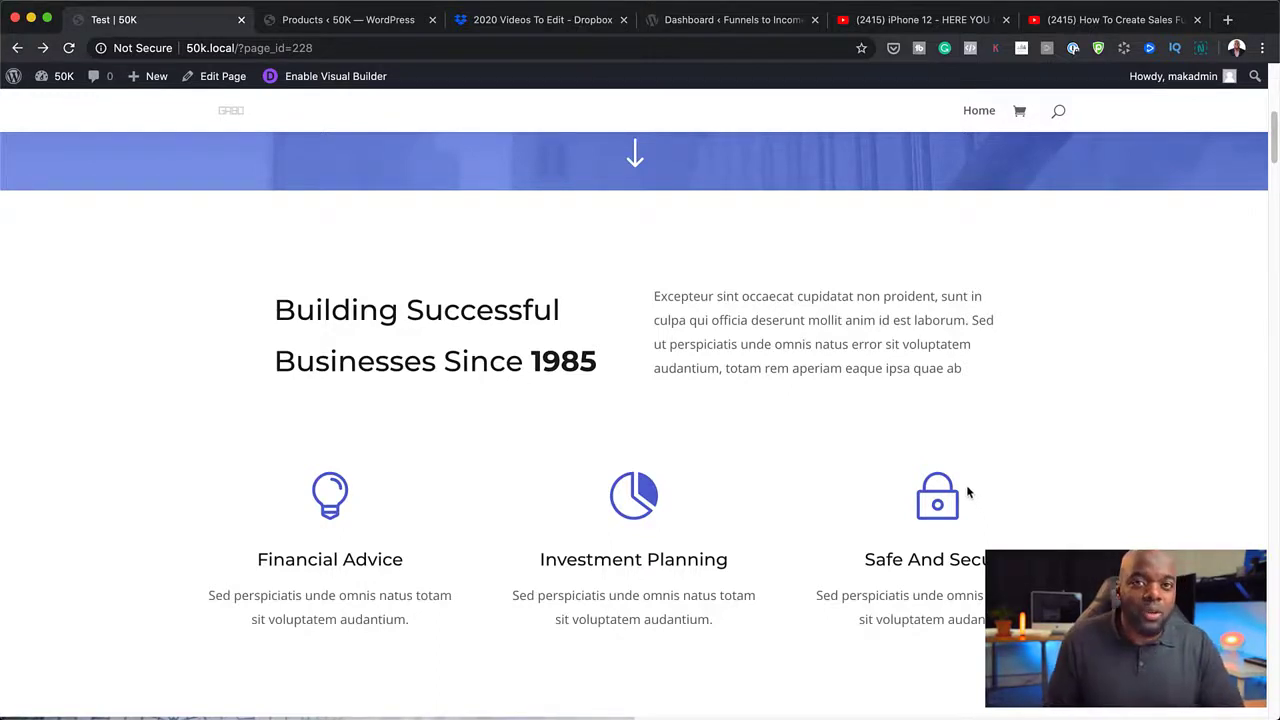
scroll(717, 608, down, 1)
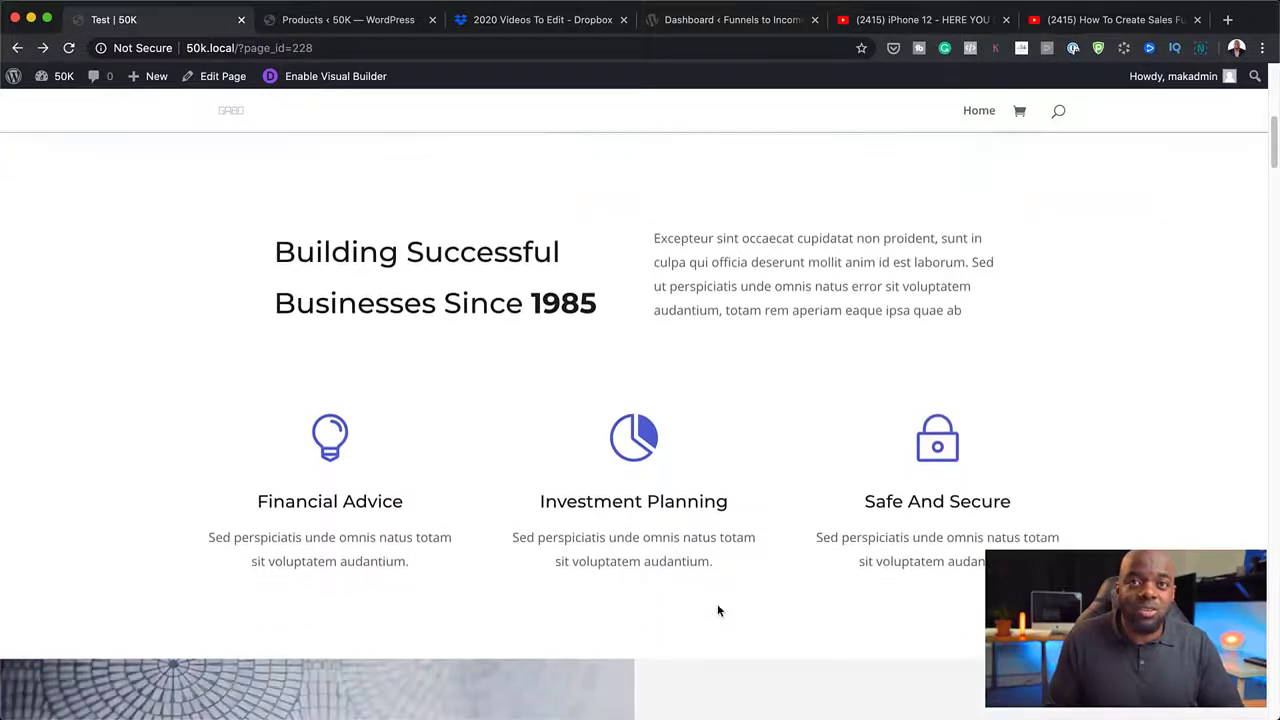
scroll(717, 608, down, 1)
scroll(717, 608, down, 2)
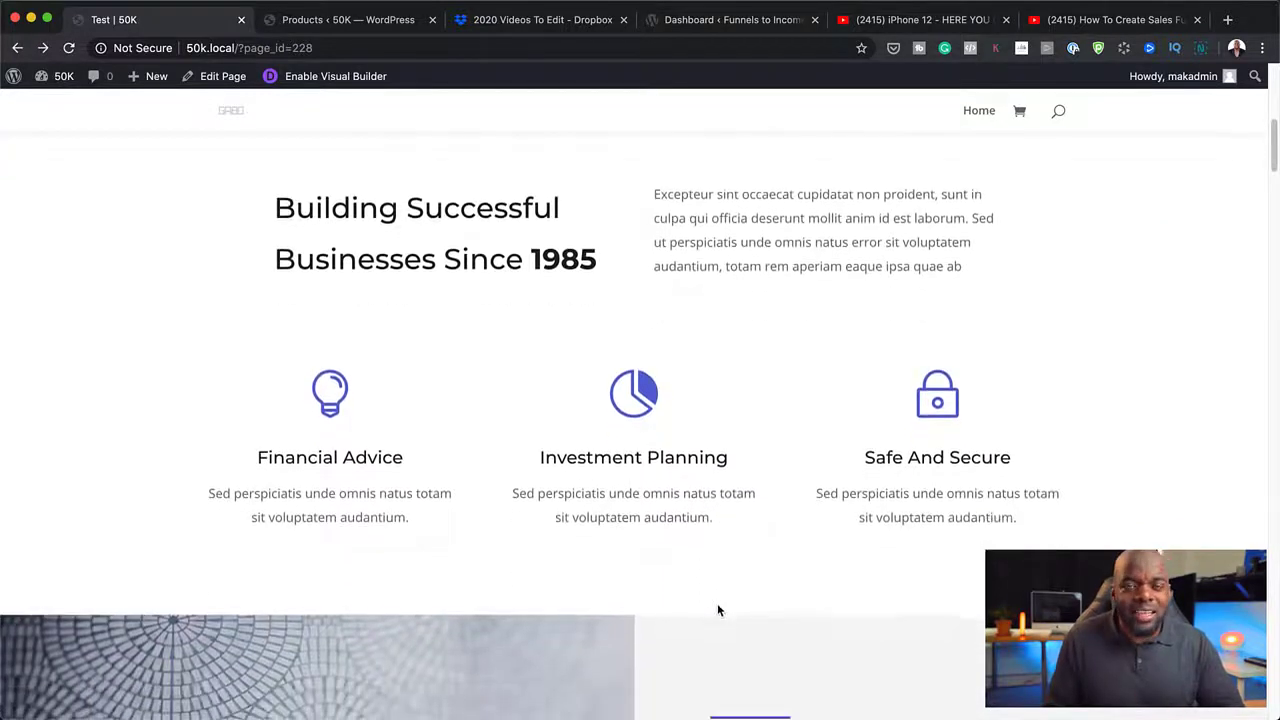
scroll(716, 605, down, 3)
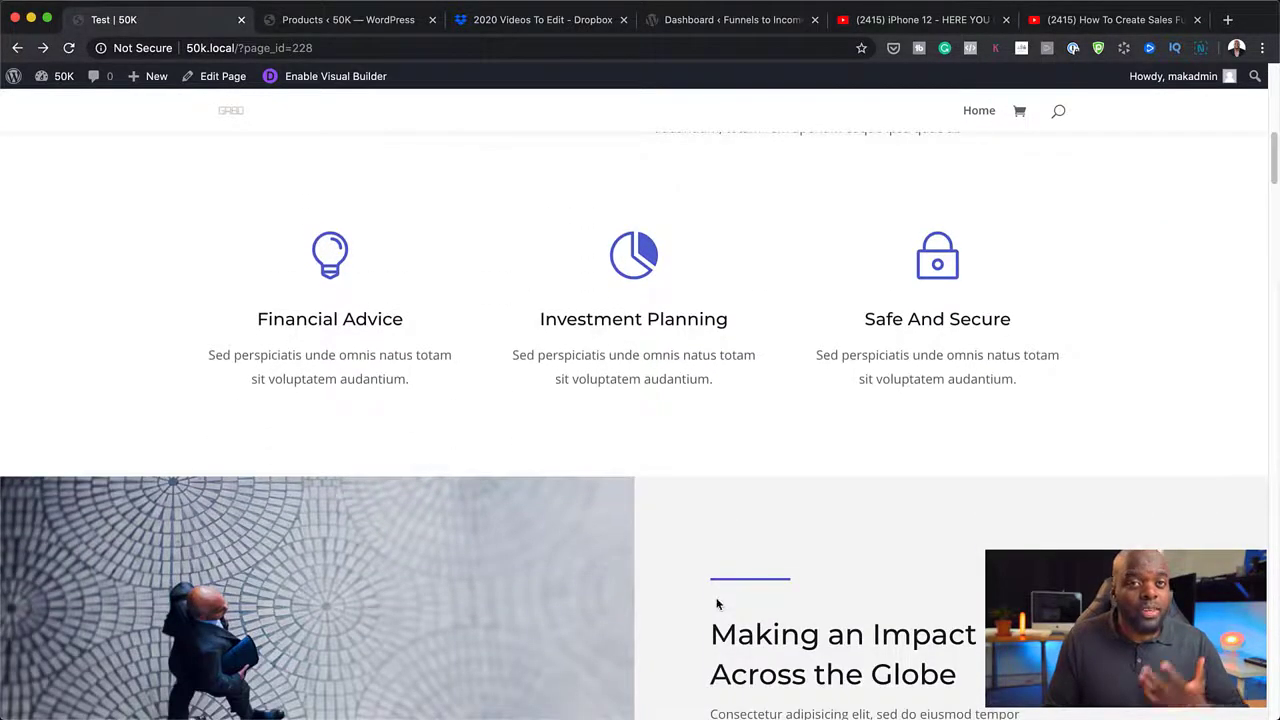
scroll(716, 597, down, 1)
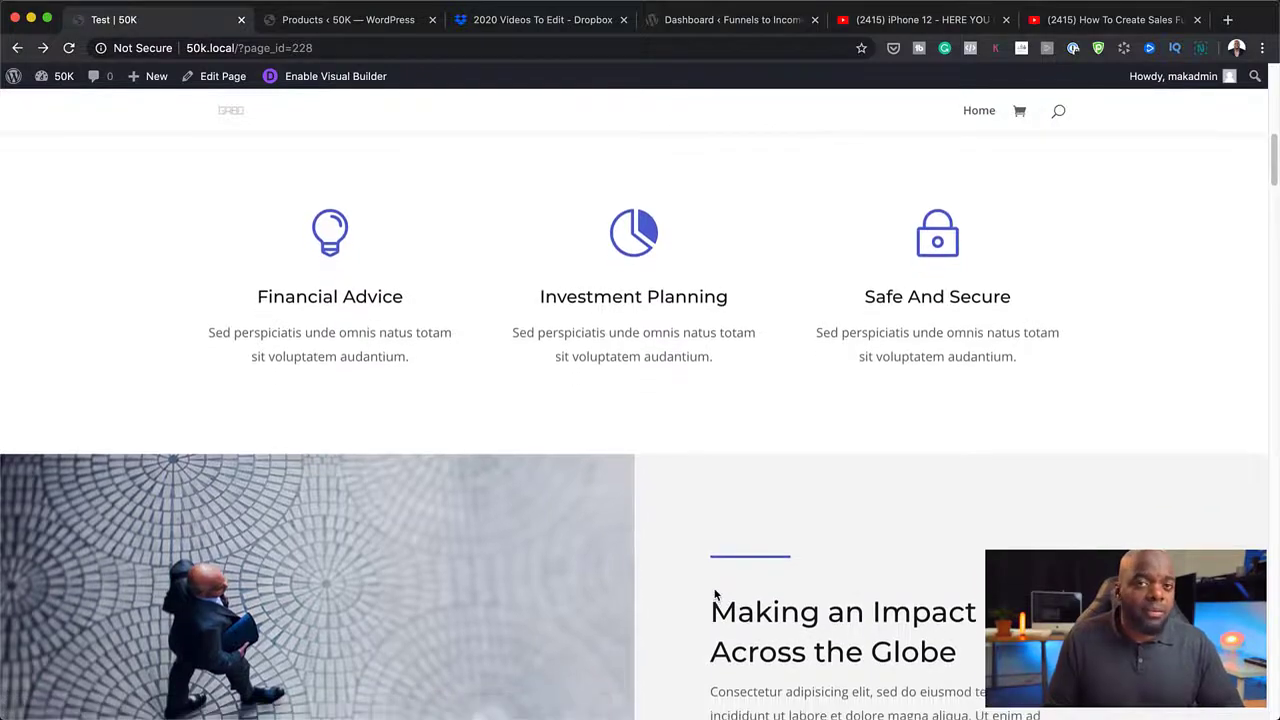